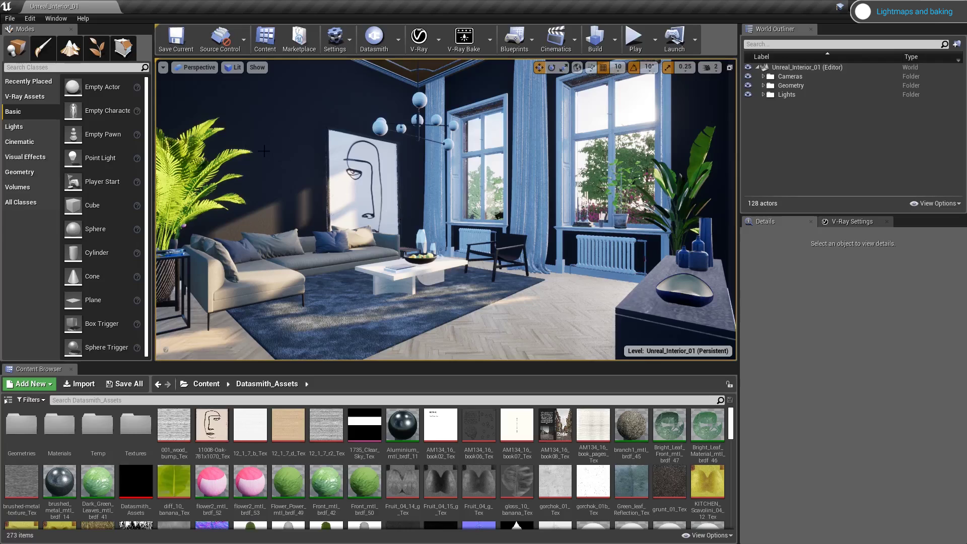
- Set the viewport's screen percentage to 200
click(162, 68)
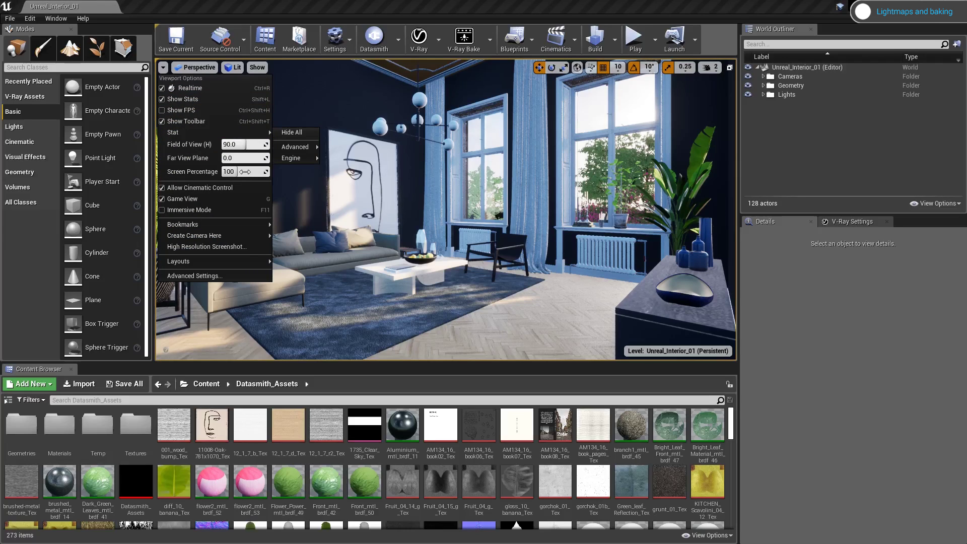
click(245, 172)
text(200)
key(Return)
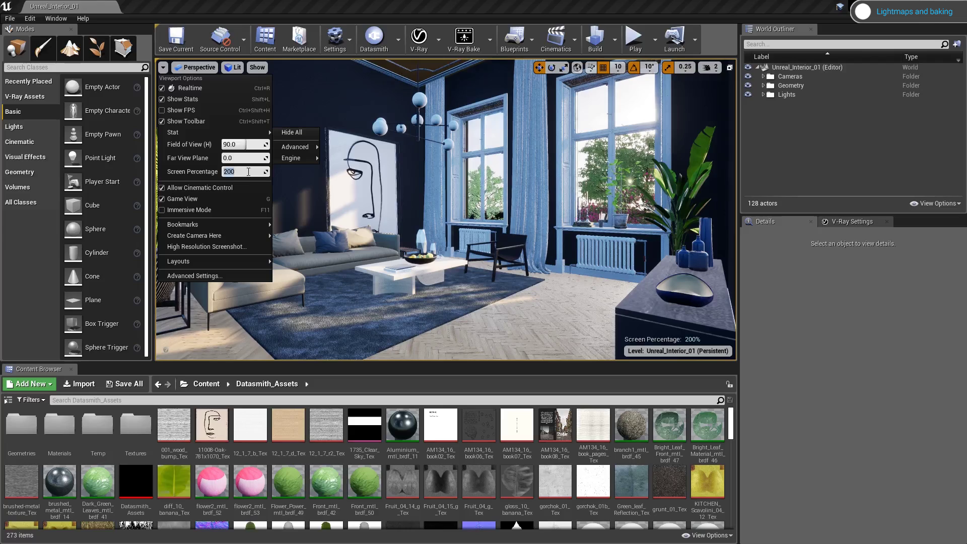
click(409, 13)
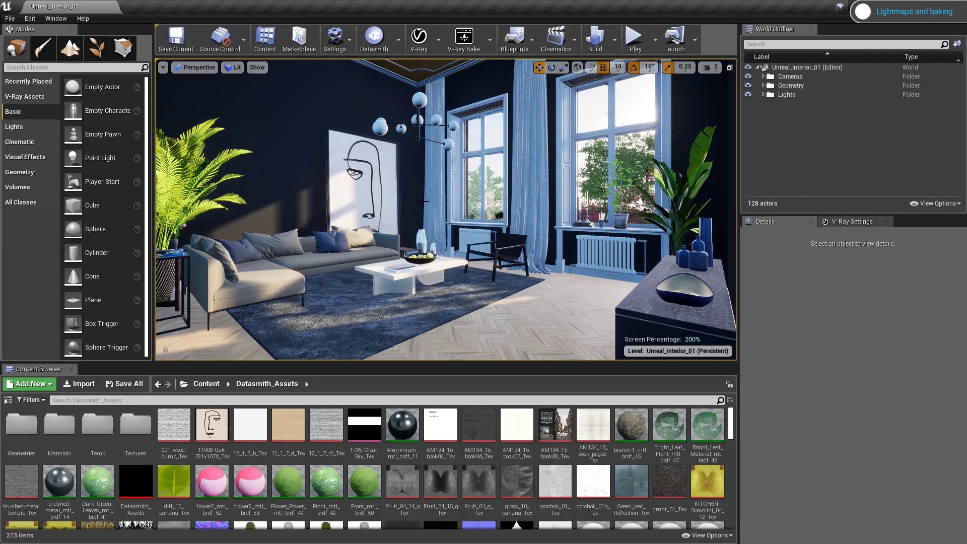
- Switch the viewport to the Lightmap Density optimization view mode
click(232, 70)
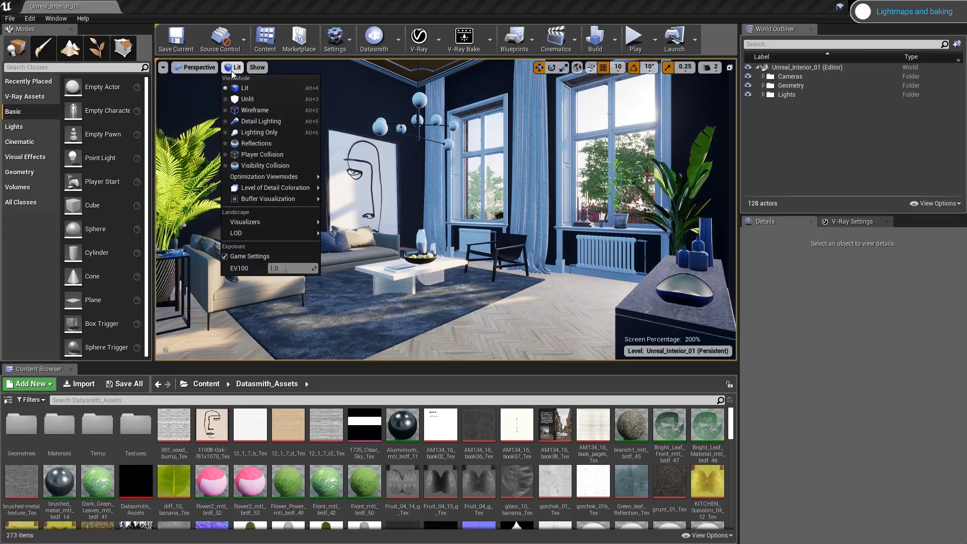
mouse_move(260, 177)
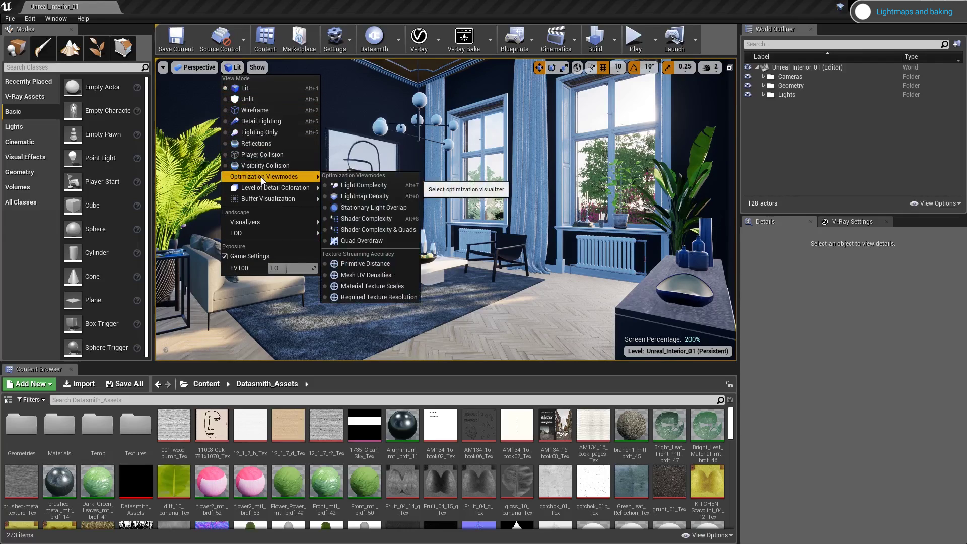
click(382, 197)
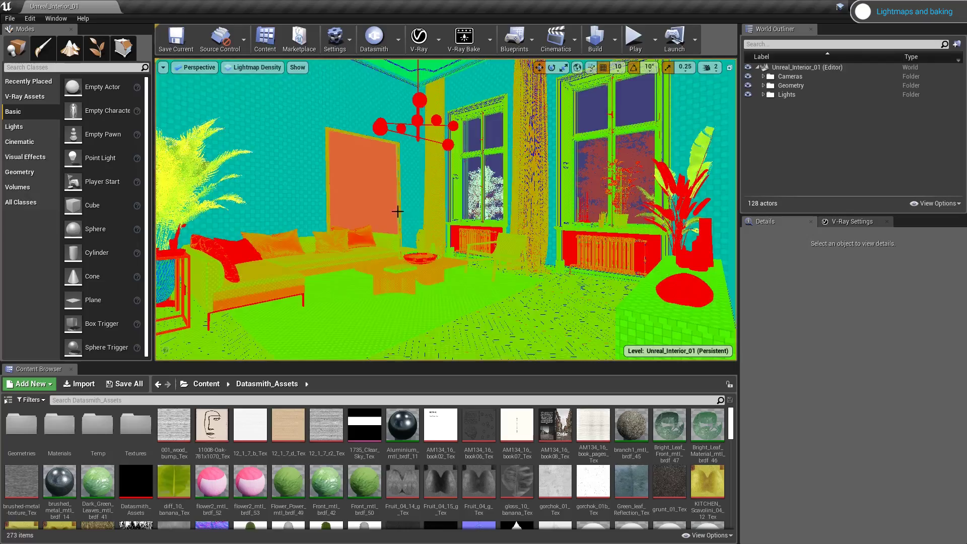
- Enable the light map resolution override on the wall behind the painting and set it to 1024
right_drag(458, 246, 327, 340)
key(w)
mouse_move(354, 242)
right_down()
mouse_move(295, 241)
mouse_move(290, 230)
mouse_move(321, 236)
mouse_move(300, 231)
right_up()
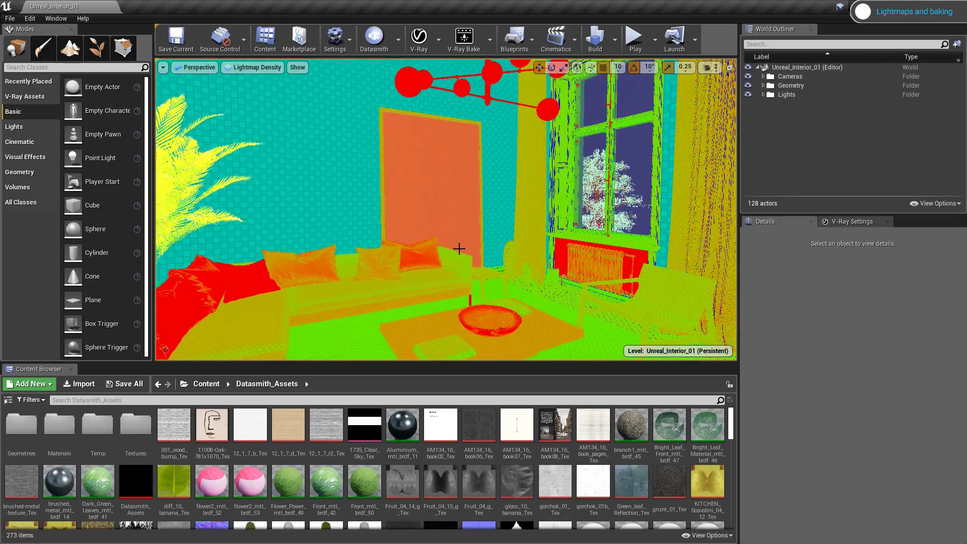
click(348, 183)
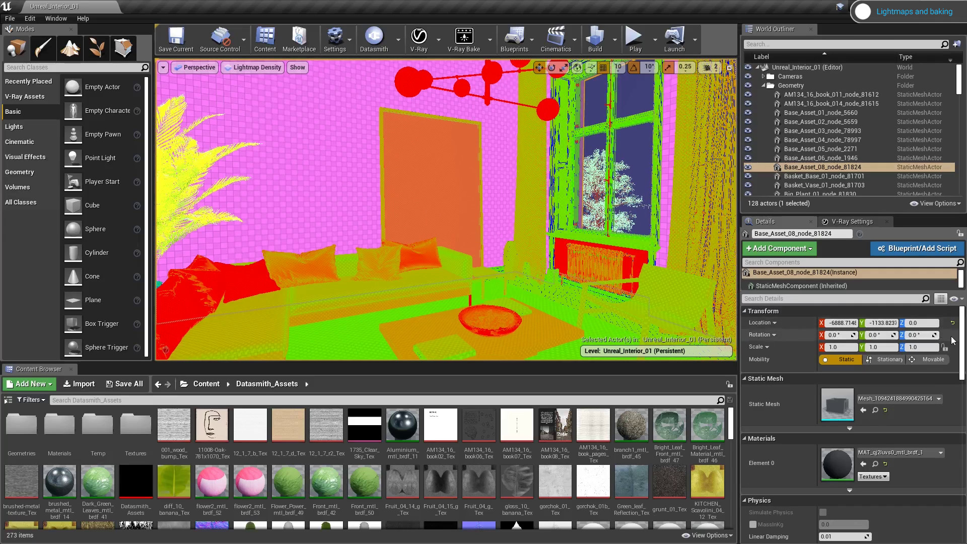
drag(963, 338, 964, 412)
click(753, 459)
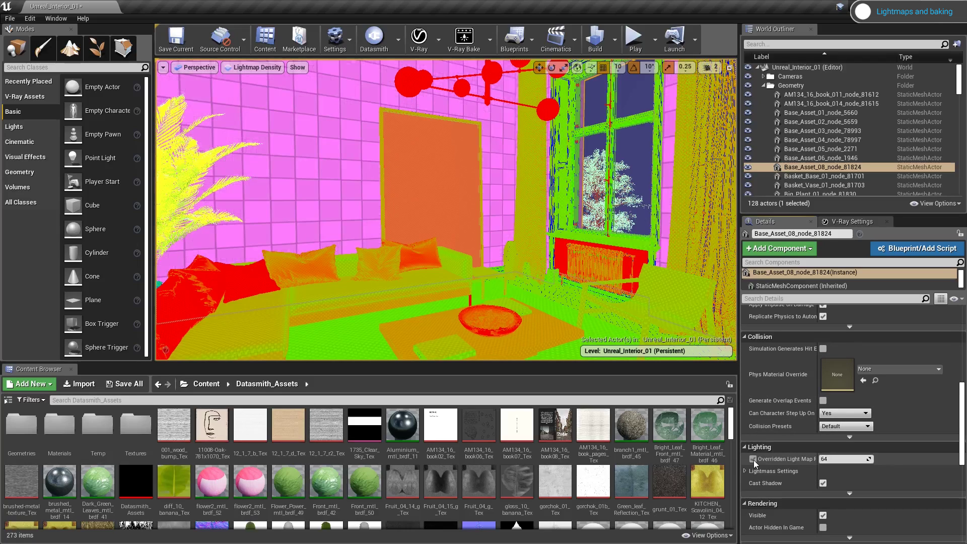
click(834, 459)
text(1)
key(Return)
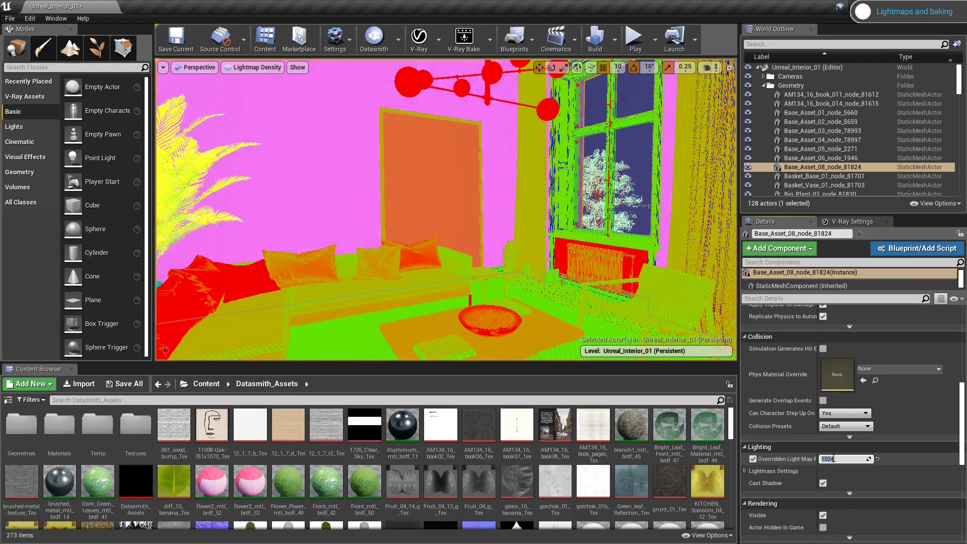
click(392, 308)
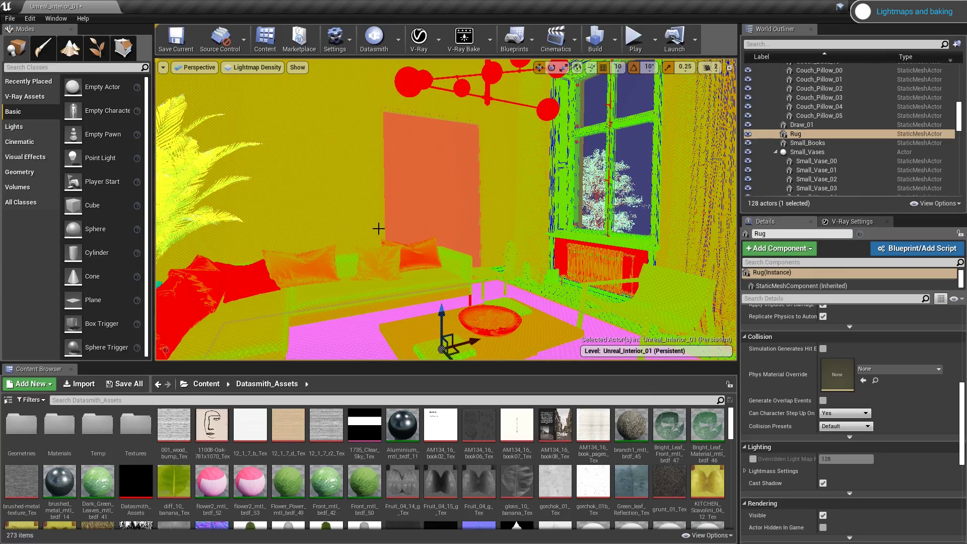
- Raise the overridden light map resolution of the wall behind the painting to 4096
click(353, 211)
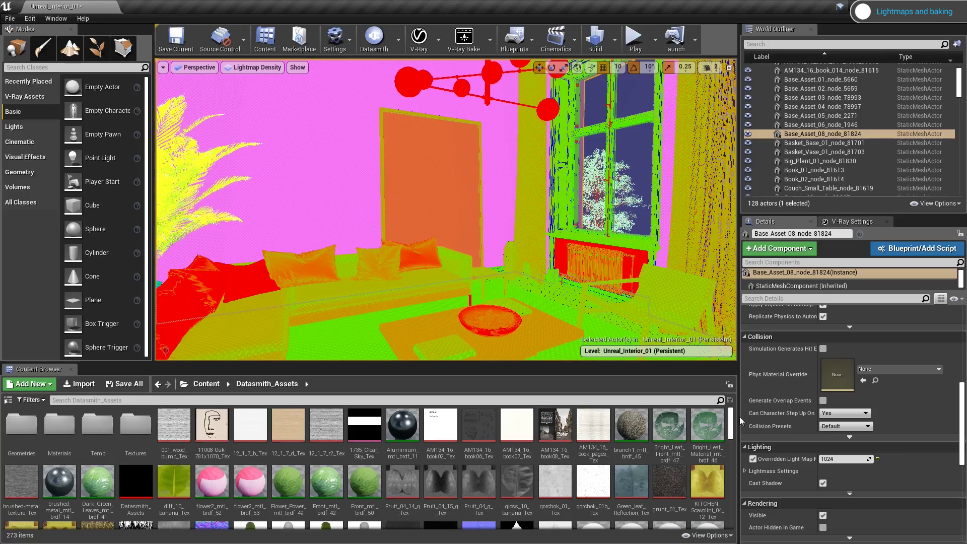
click(753, 459)
click(832, 458)
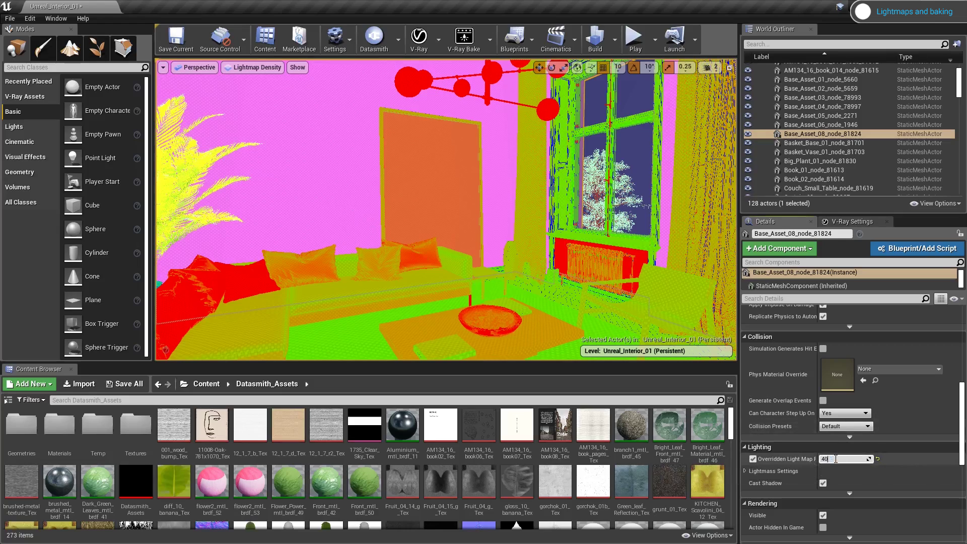
text(4096)
key(Return)
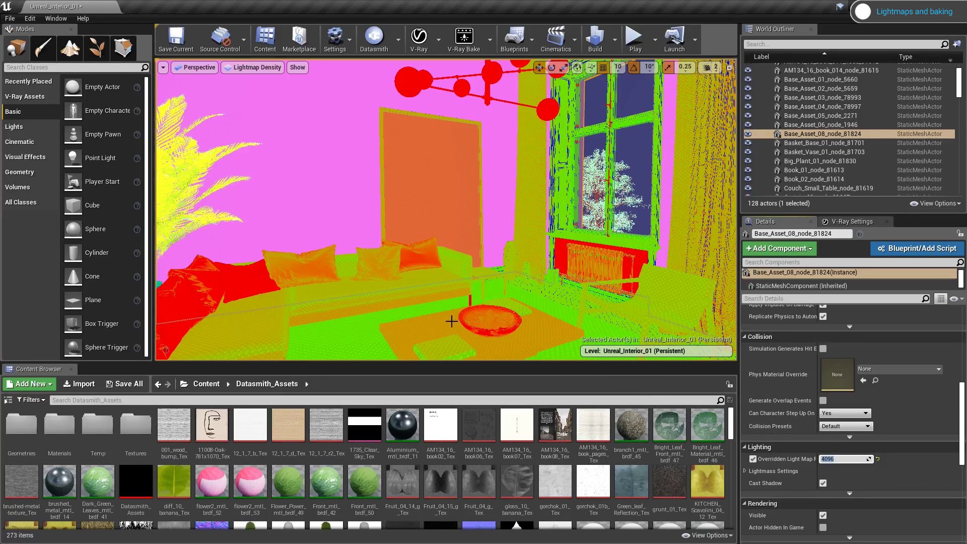
click(451, 321)
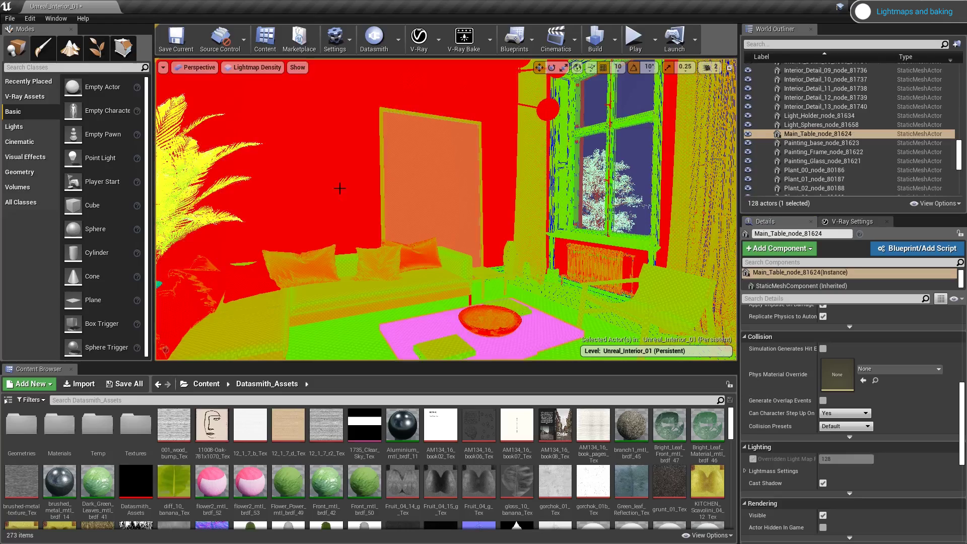
- Override the ceiling's light map resolution with a value of 1024
right_drag(446, 231, 412, 158)
click(410, 125)
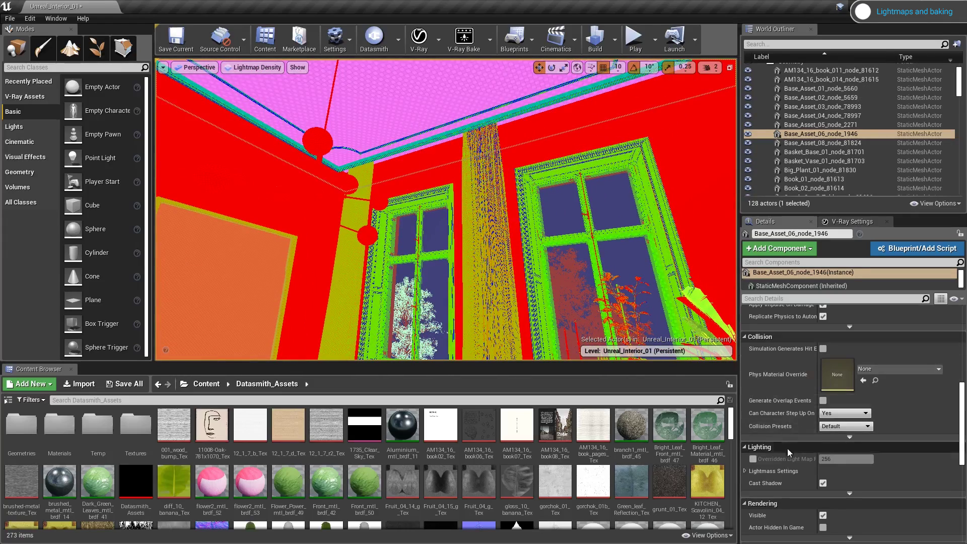
click(753, 459)
click(836, 459)
text(64)
key(Return)
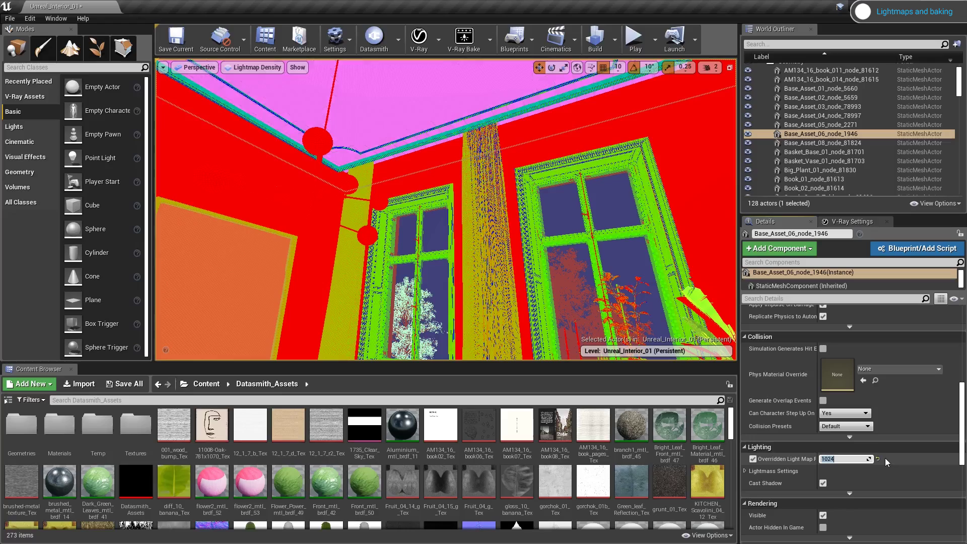
- Select both curtains and override their light map resolution with 1024
click(474, 247)
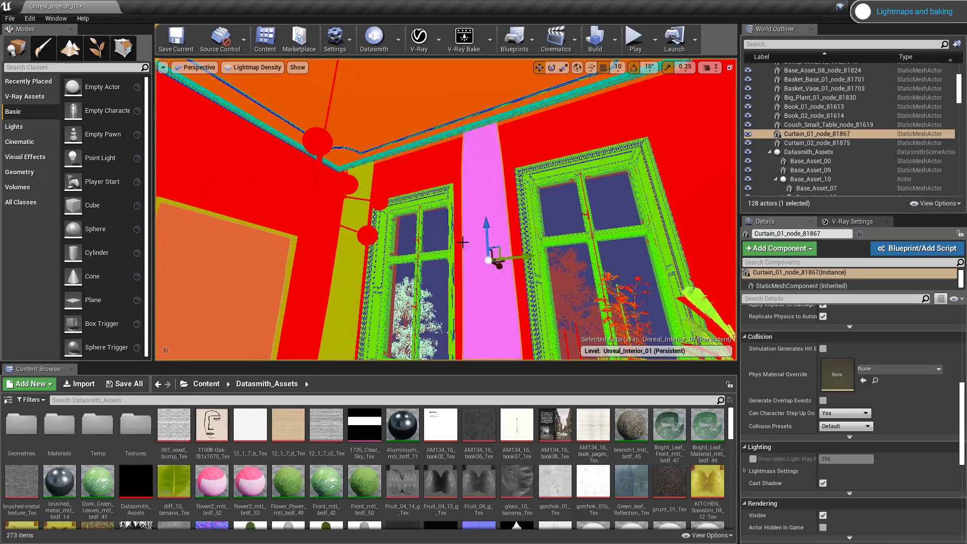
ctrl+click(353, 261)
right_drag(352, 261, 348, 272)
right_drag(365, 191, 366, 225)
click(753, 406)
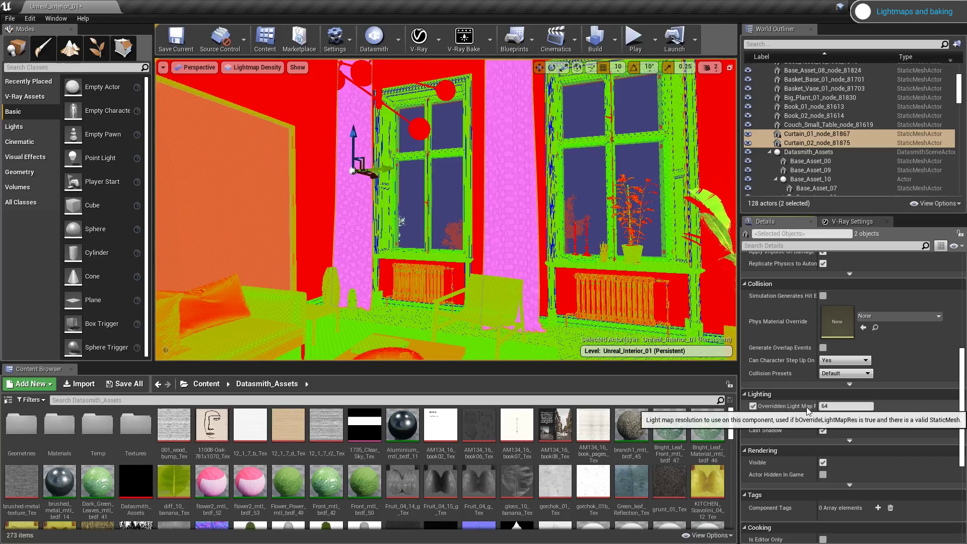
click(834, 407)
text(1024)
key(Return)
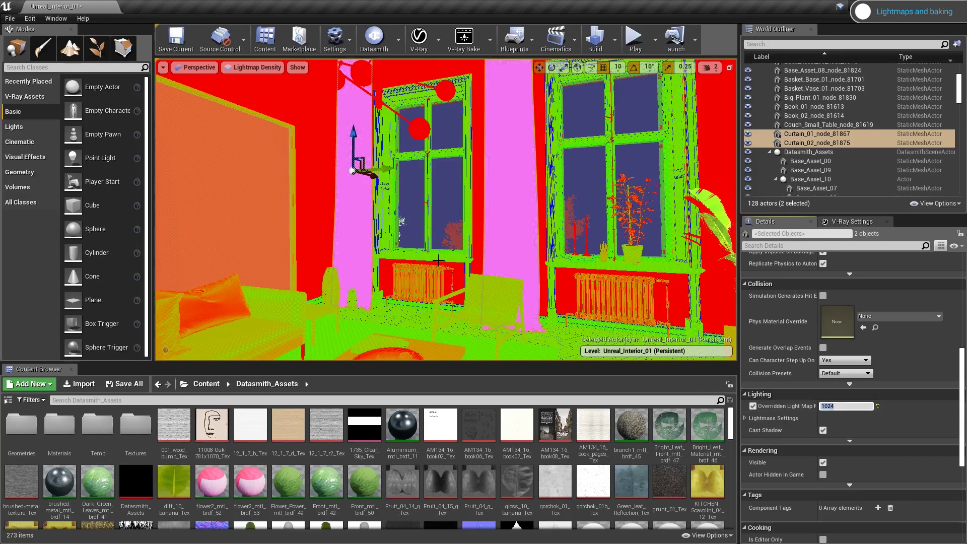
- Select the frames, surrounds and sills of both windows and override their light map resolution
click(425, 146)
ctrl+click(415, 153)
ctrl+click(389, 173)
ctrl+click(559, 187)
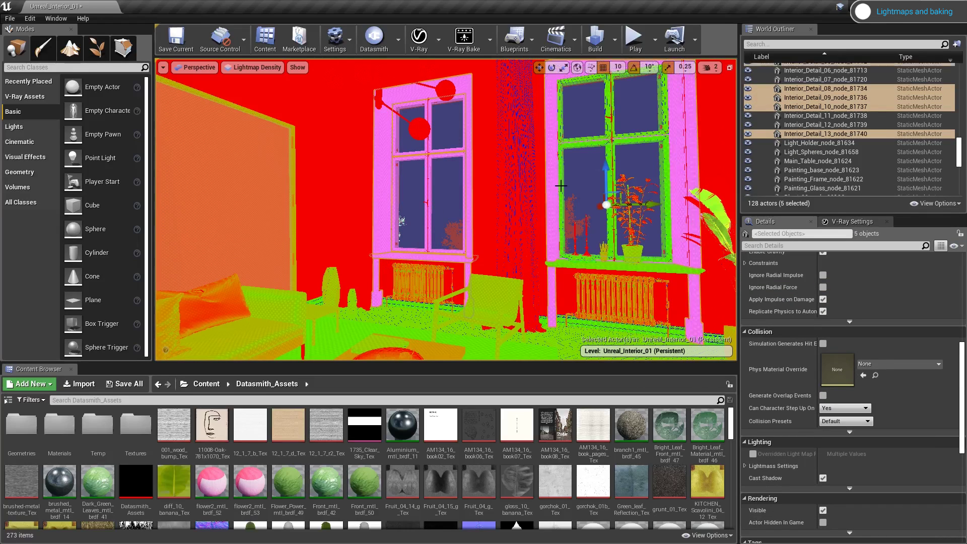
scroll(564, 189, up, 3)
right_drag(564, 188, 600, 189)
ctrl+click(535, 226)
ctrl+click(593, 314)
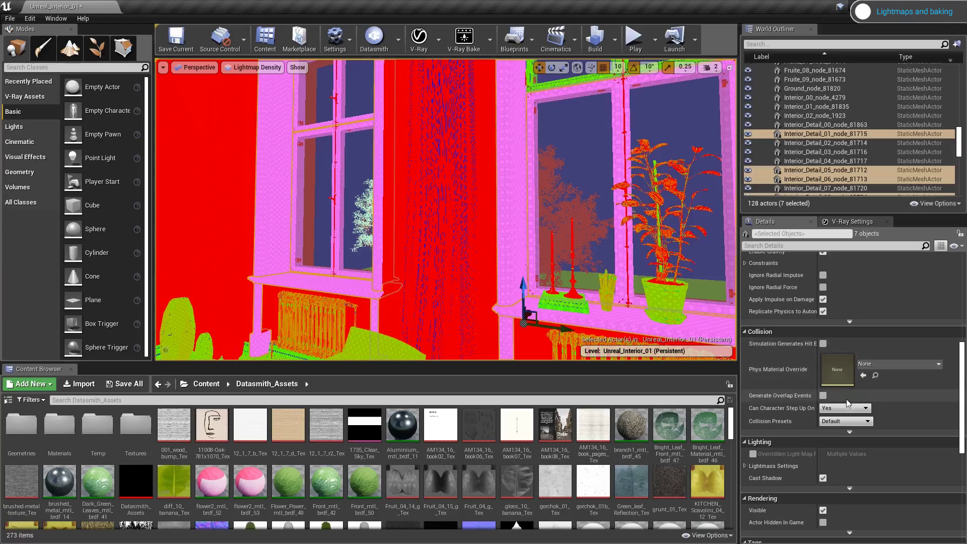
click(752, 454)
click(845, 453)
- Override the light map resolution of the drawer cabinet along the side wall
right_drag(387, 328, 453, 323)
click(179, 290)
click(555, 308)
click(752, 458)
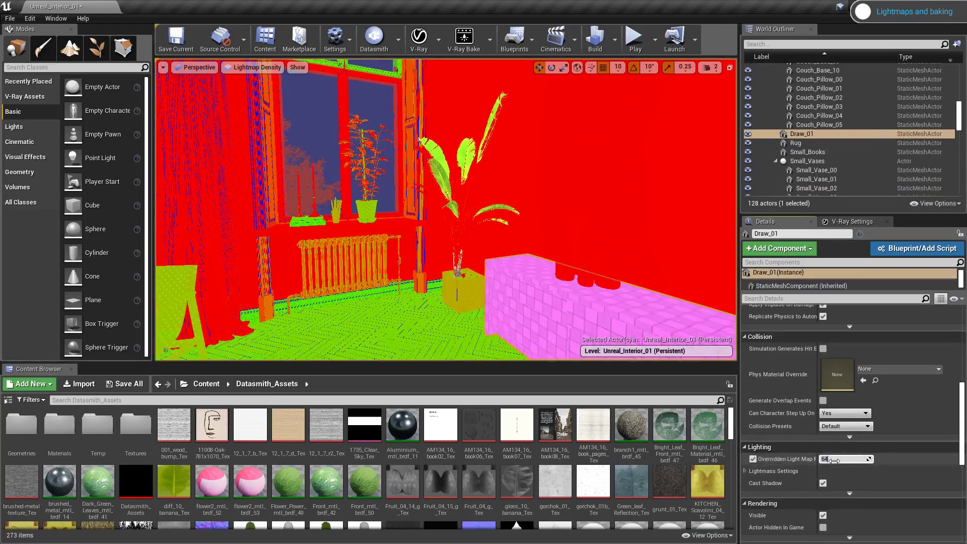
click(352, 322)
- Override the light map resolution of the large plant's square pot
scroll(443, 282, up, 4)
click(454, 282)
drag(962, 412, 964, 441)
click(753, 436)
- Override the light map resolution of the wooden plank floor and of the rug, using 1024 for the rug
click(352, 328)
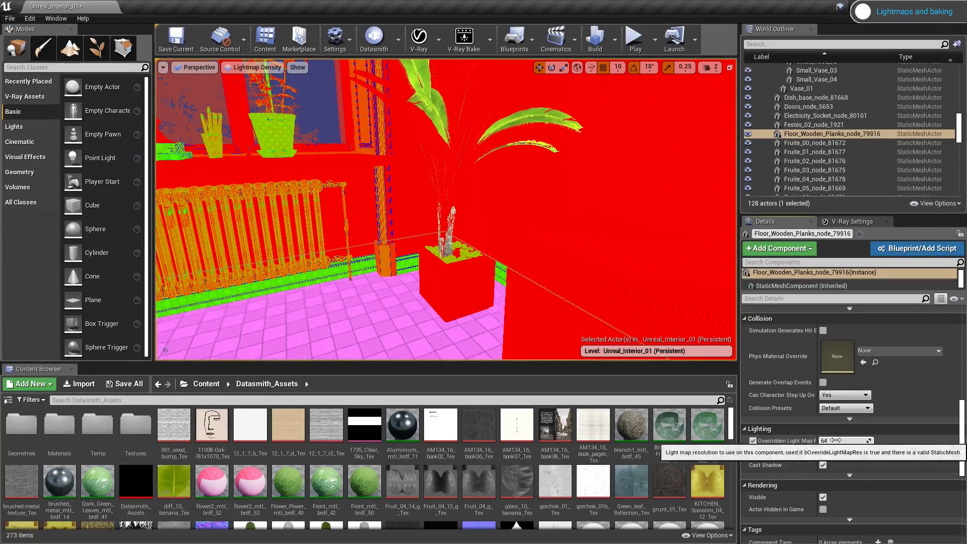
right_drag(402, 302, 559, 318)
click(838, 439)
click(548, 289)
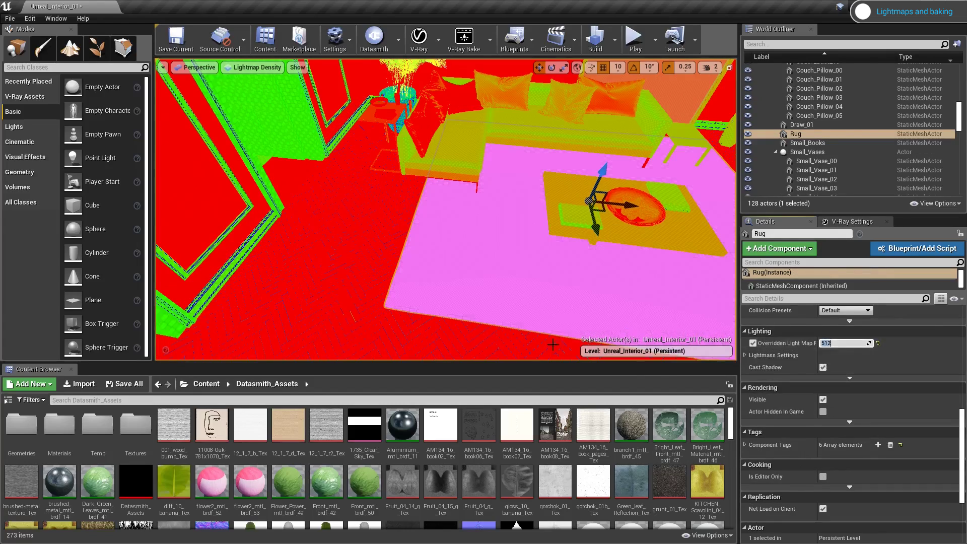
key(Return)
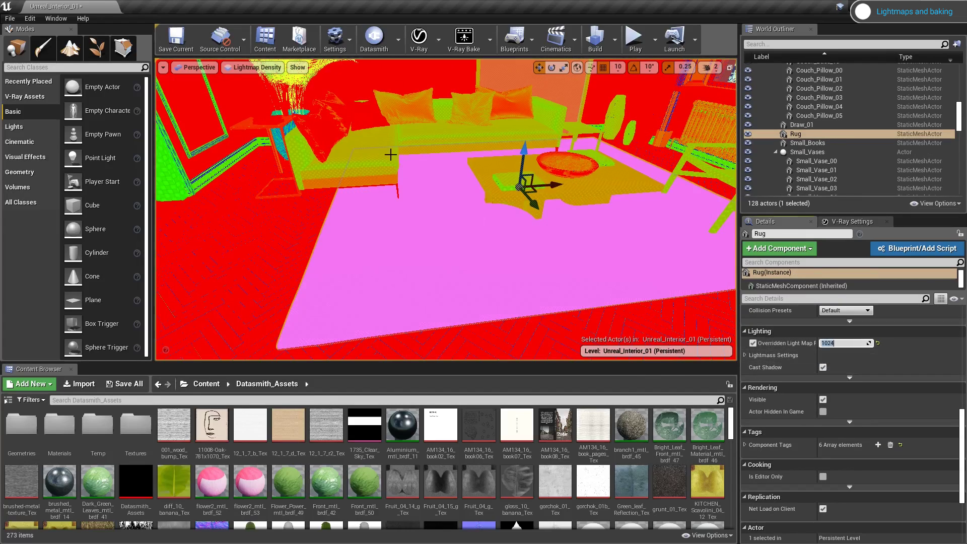
- Select all couch base and pillow parts and override their light map resolution with 256
click(391, 151)
key(f)
drag(959, 116, 960, 124)
shift+click(819, 148)
click(752, 290)
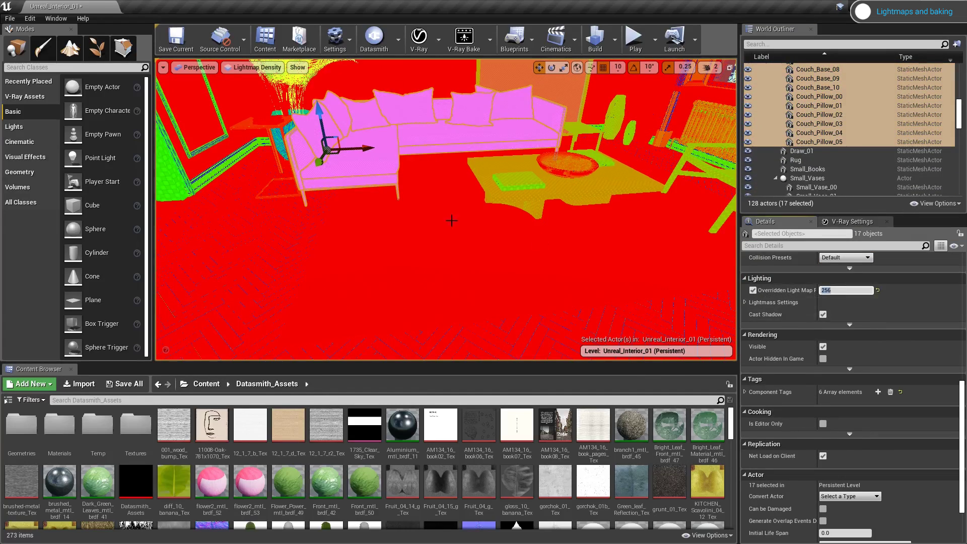
- Override the light map resolution of the main coffee table
click(499, 201)
key(f)
click(752, 343)
click(838, 343)
- Select both books on the coffee table and override their light map resolution with 512
click(421, 217)
shift+click(403, 247)
key(f)
click(752, 305)
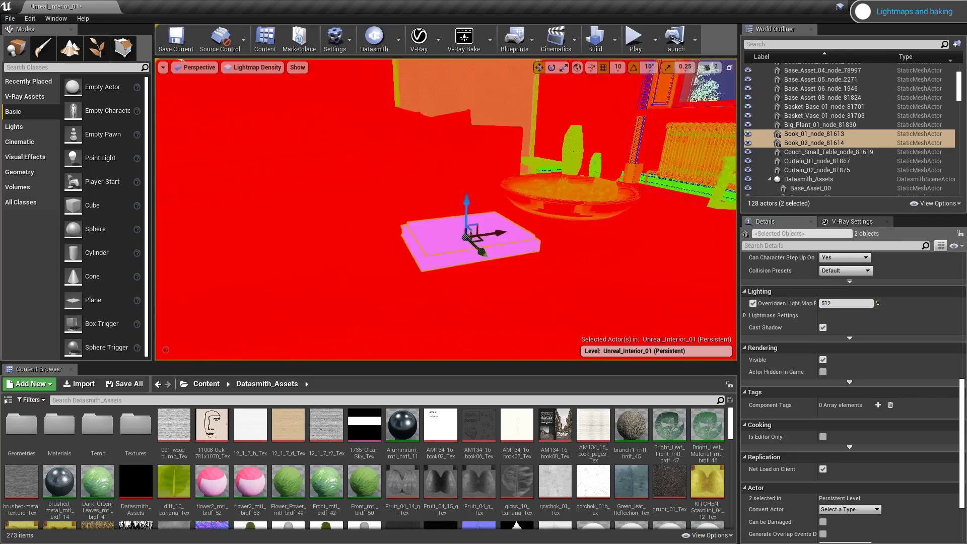
- Select all the fruit in the bowl, Fruite_00 to Fruite_09, and override their light map resolution with 512
click(612, 126)
key(f)
click(378, 196)
key(f)
click(795, 143)
scroll(826, 126, up, 2)
shift+click(837, 97)
click(752, 290)
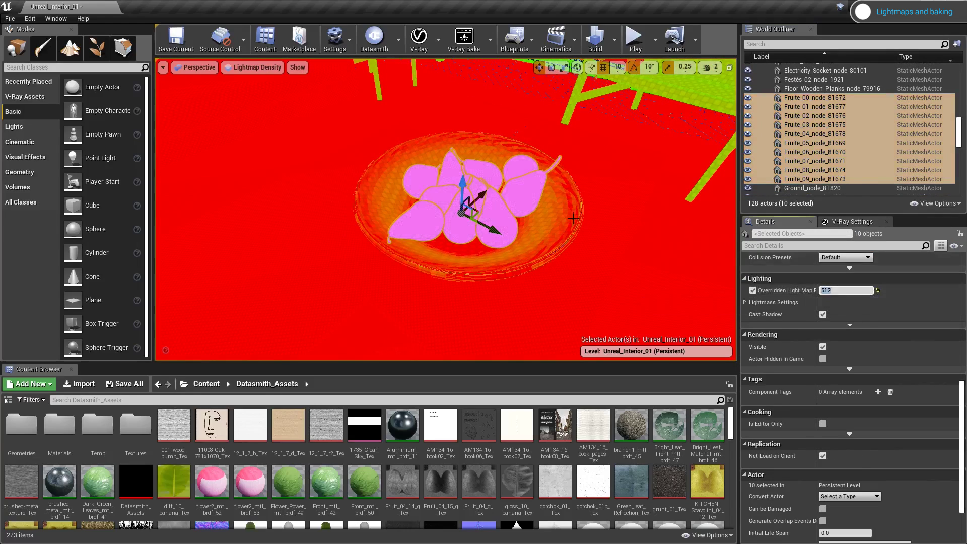
- Override the armchair's light map resolution with a value of 512
click(544, 242)
click(655, 91)
key(f)
click(753, 356)
click(831, 356)
text(512)
- Select both radiators under the windows and override their light map resolution
click(705, 131)
ctrl+click(418, 116)
click(752, 353)
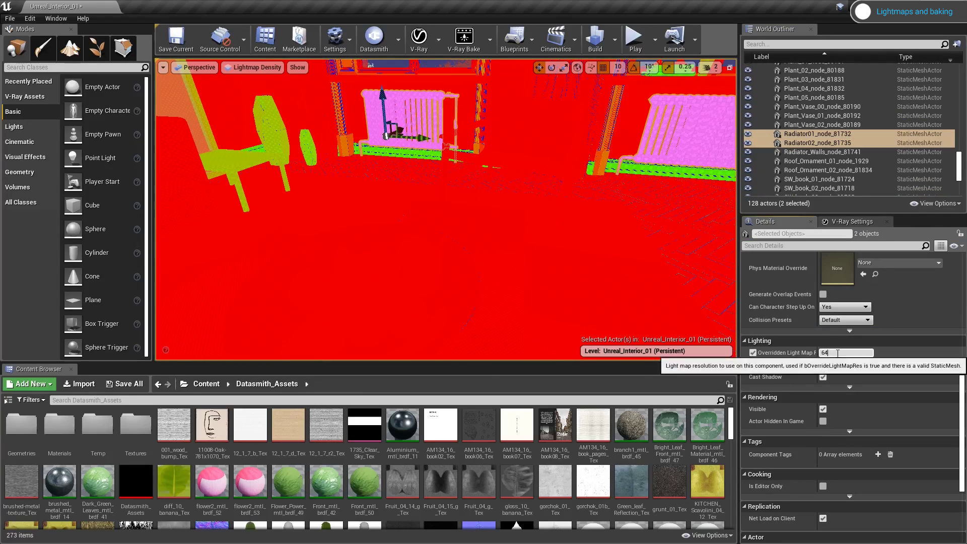
- Override the light map resolution of the two vases and the small table beside the couch
click(262, 120)
ctrl+click(302, 136)
click(284, 182)
click(753, 356)
- Override the light map resolution of the painting's frame
right_drag(416, 184, 353, 167)
click(417, 184)
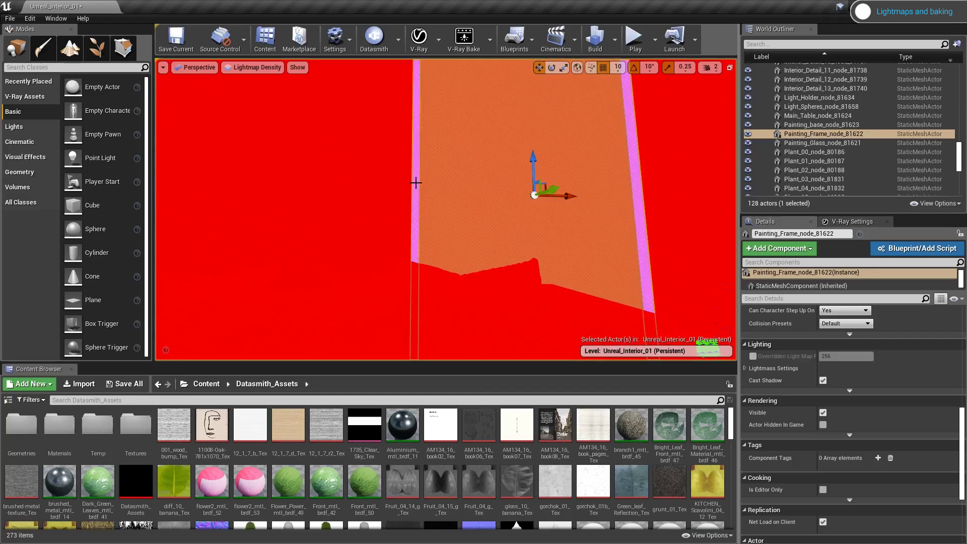
click(752, 356)
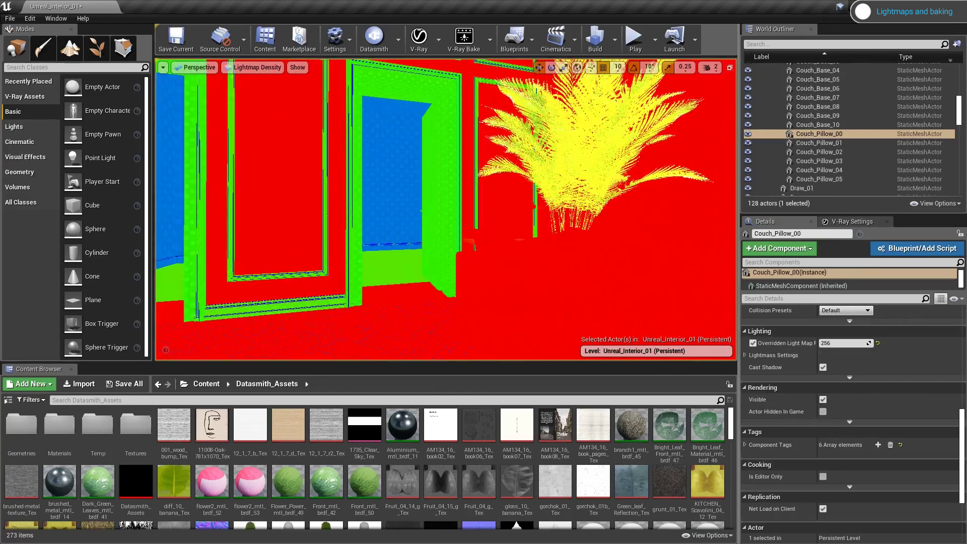
- Override the light map resolution of the wall mouldings around the doorway and clear the selection
right_drag(446, 210, 383, 209)
click(476, 202)
click(753, 343)
key(Escape)
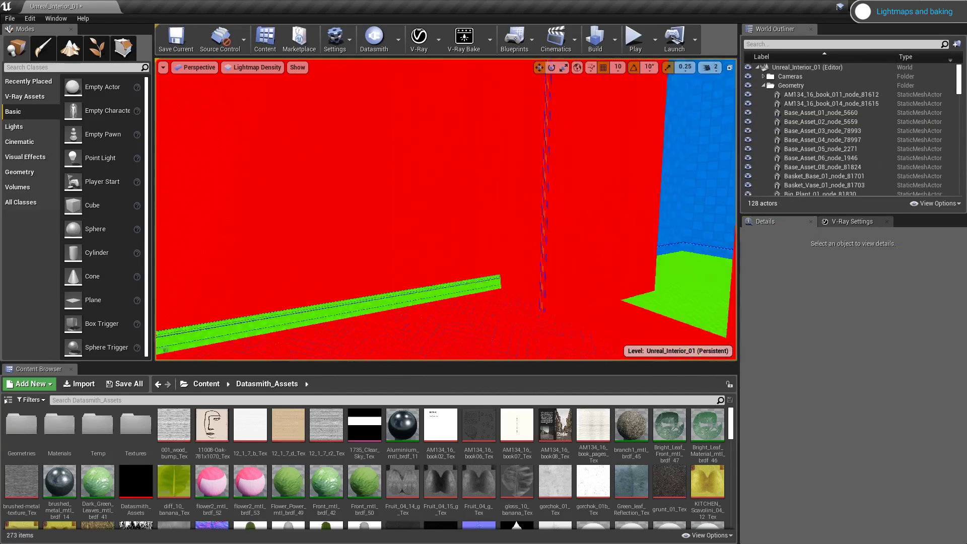
- Override the light map resolution of the room's baseboards, using 1024 for the one below the windows
click(394, 277)
right_drag(446, 209, 555, 209)
click(672, 276)
click(479, 252)
click(839, 345)
click(523, 261)
click(840, 356)
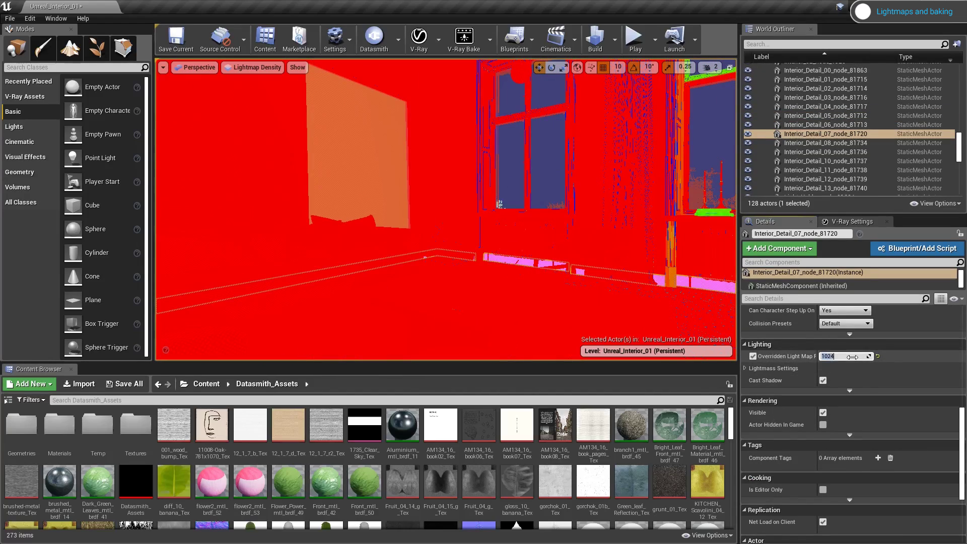
- Override the light map resolution of the painting on the wall
click(359, 161)
click(826, 116)
click(841, 432)
- Clear the selection and switch the viewport to the VrayPhysicalCamera view
key(Escape)
click(195, 67)
click(210, 182)
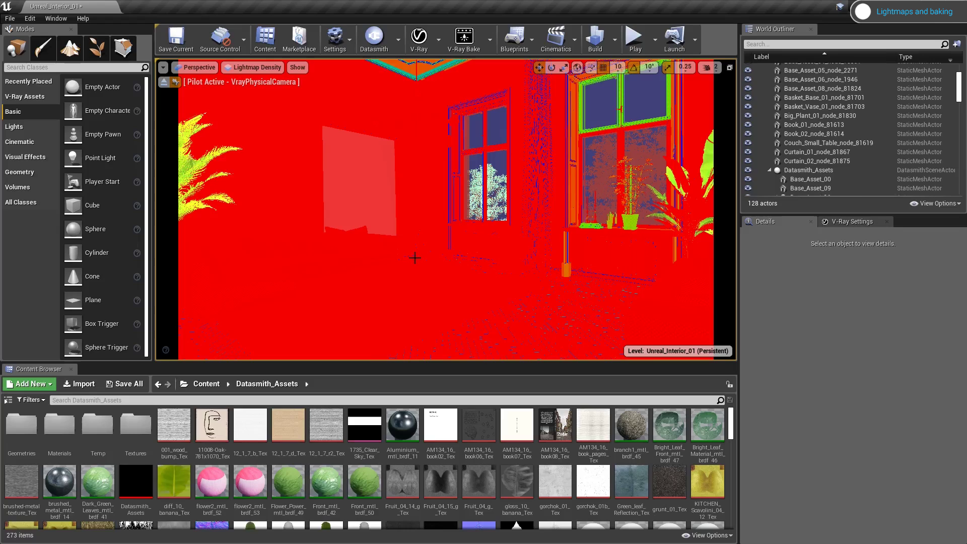
- Override the light map resolution of the window frame beside the large plant and of the flowerpots on its sill
click(620, 101)
click(840, 419)
key(Escape)
click(590, 225)
ctrl+click(630, 222)
click(754, 304)
key(Escape)
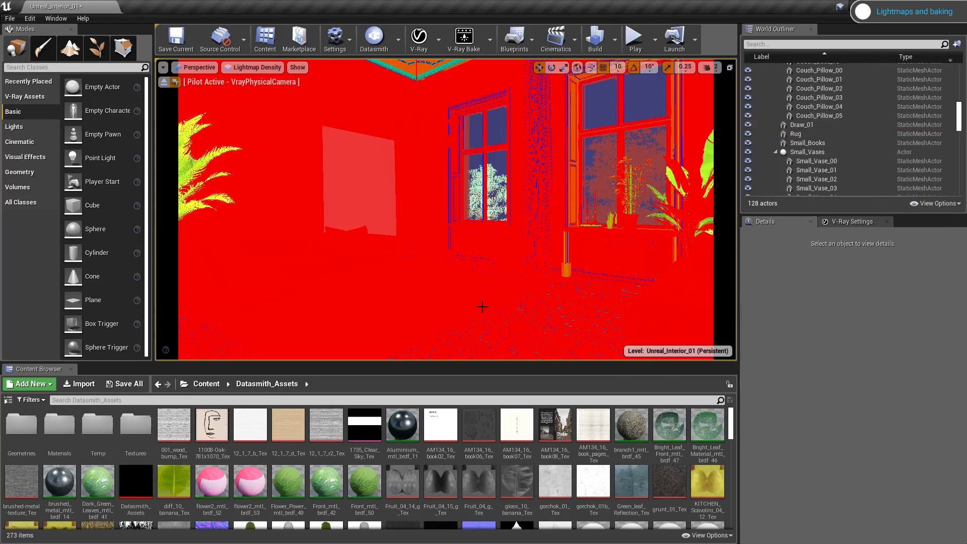
- Return the viewport to Lit shading and enable Set for Light Bake on both the V-Ray sun and dome lights
click(258, 69)
click(245, 87)
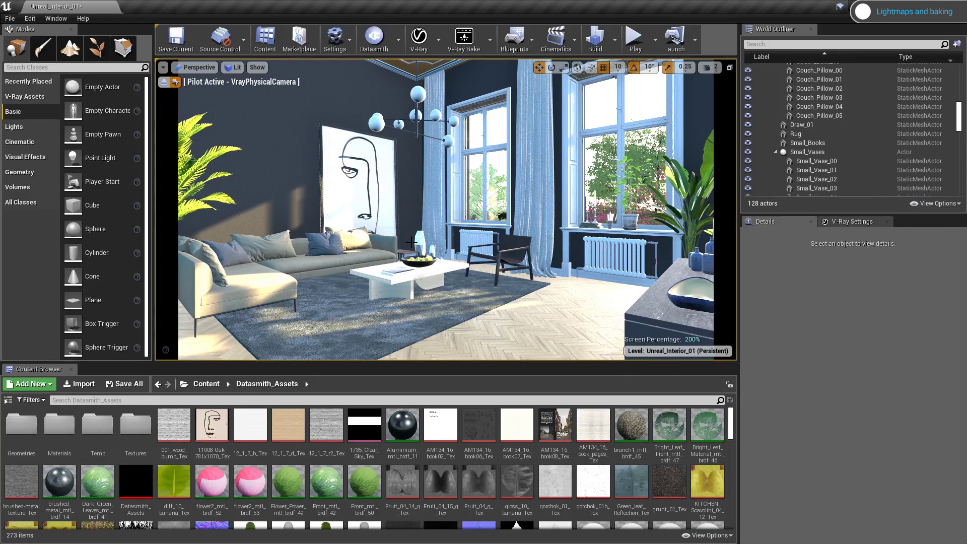
click(764, 95)
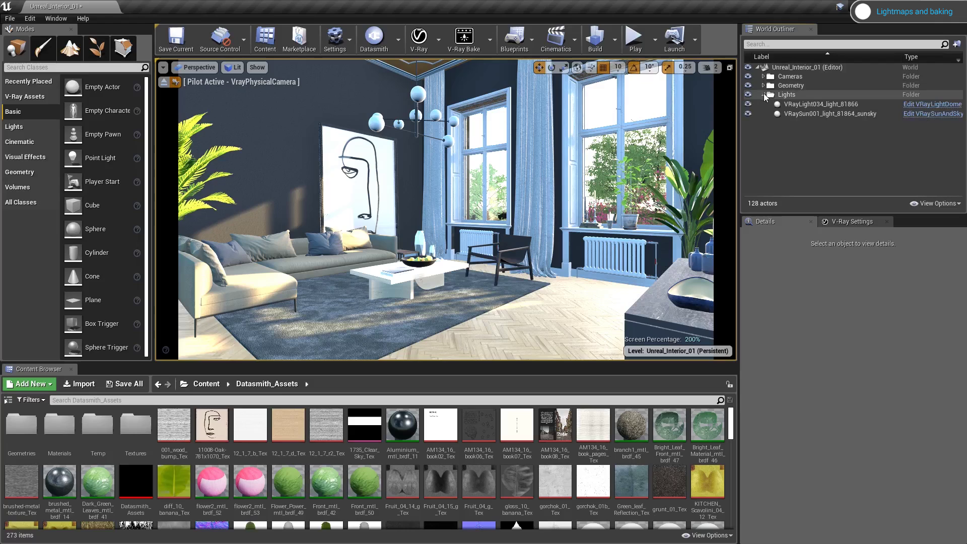
click(808, 113)
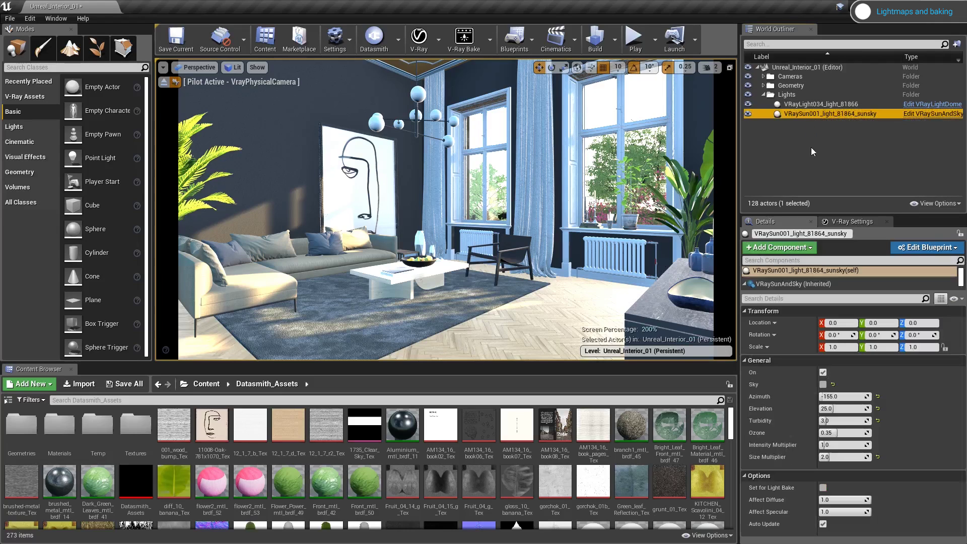
click(823, 488)
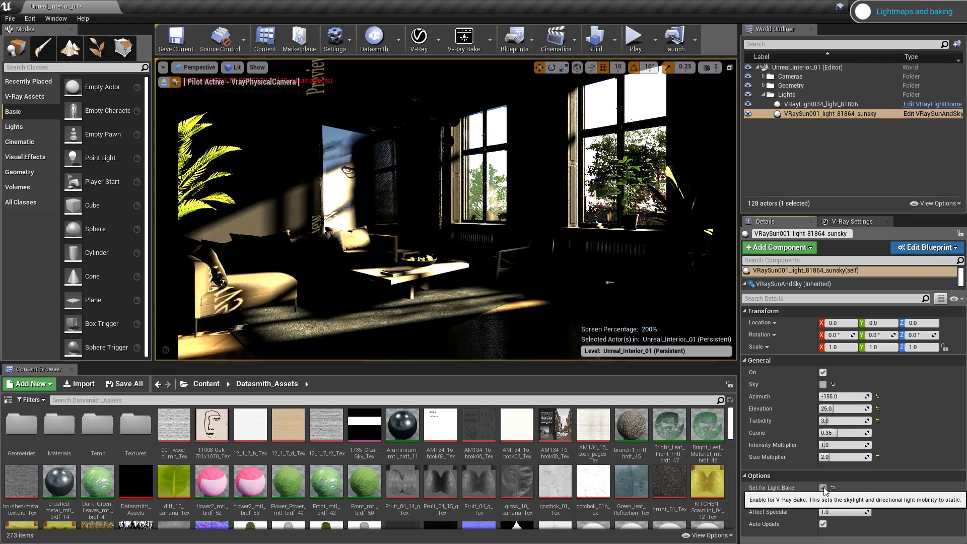
click(819, 104)
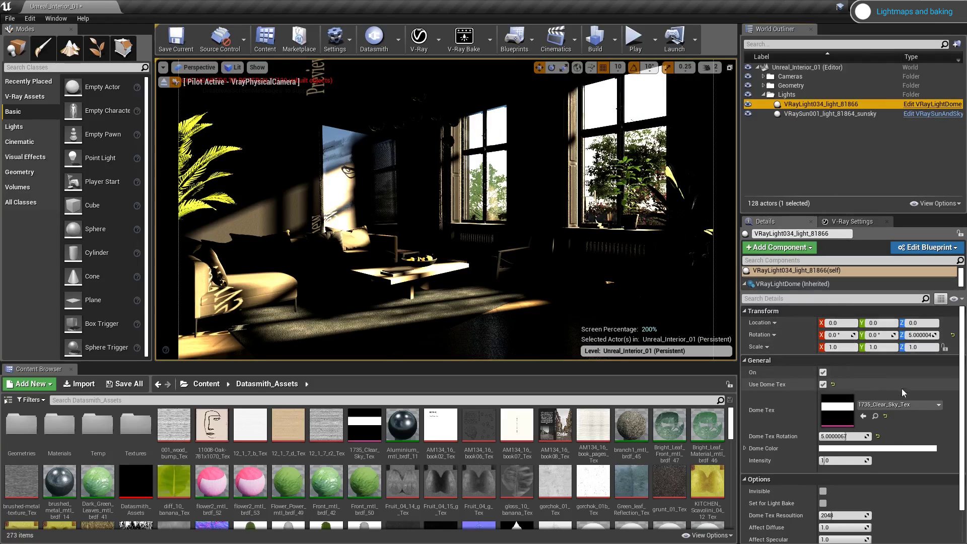
click(823, 504)
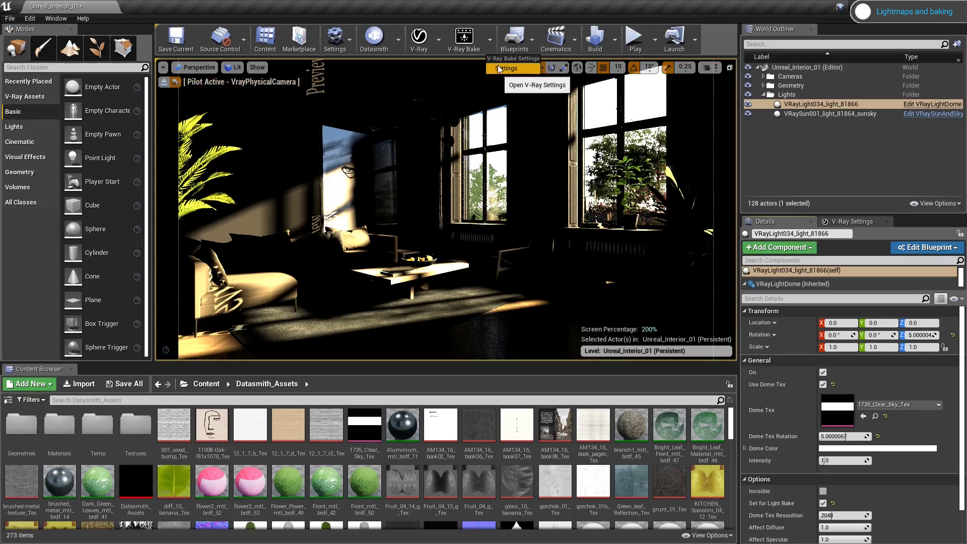
- Set the Lightmap Atlas resolution to 4096 by 4096 in the V-Ray Bake settings
click(499, 69)
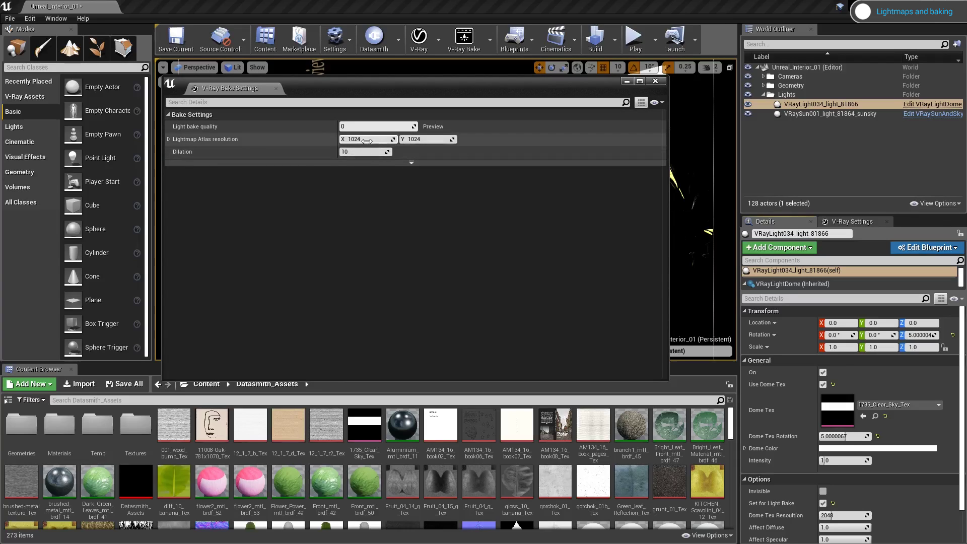
text(4096)
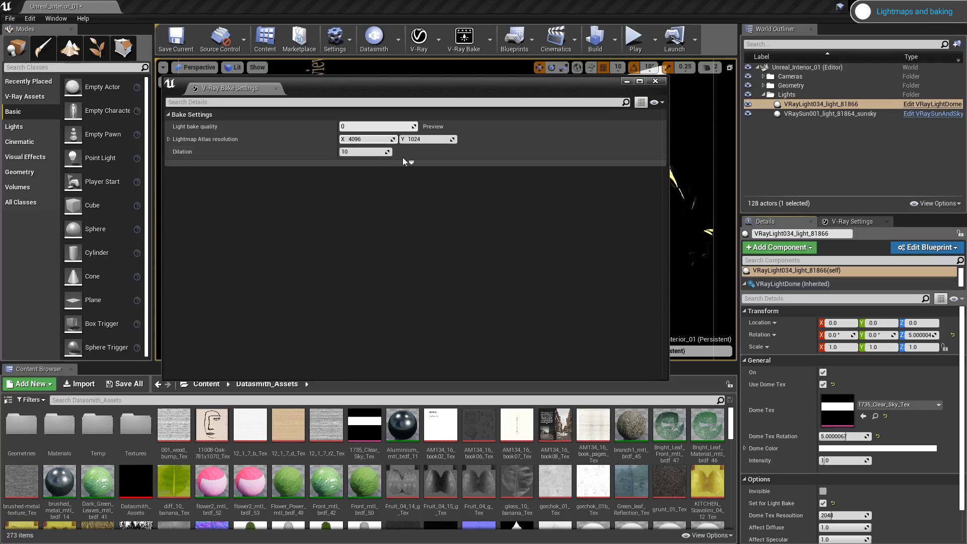
text(4096)
key(Return)
click(656, 81)
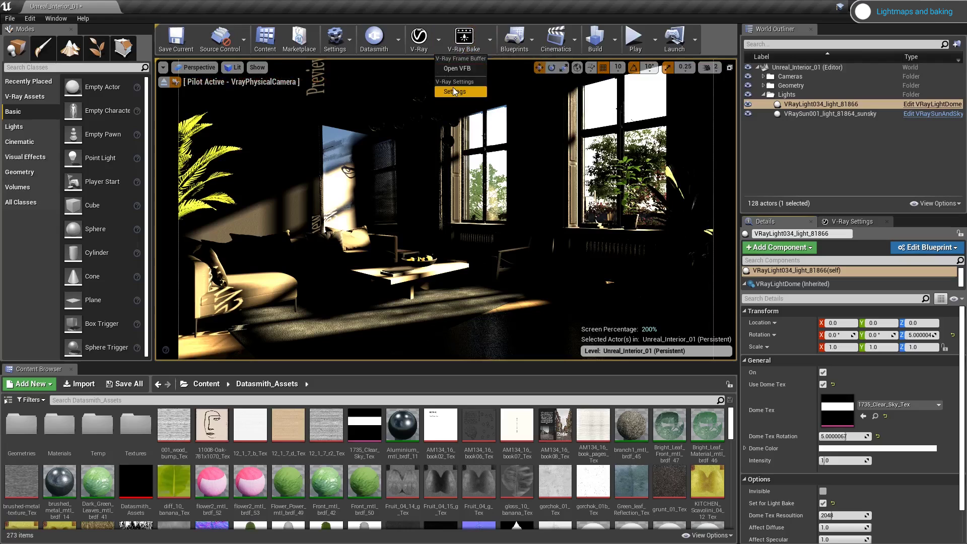
- Show the Distributed Rendering options in the V-Ray settings and start the V-Ray light bake
click(458, 92)
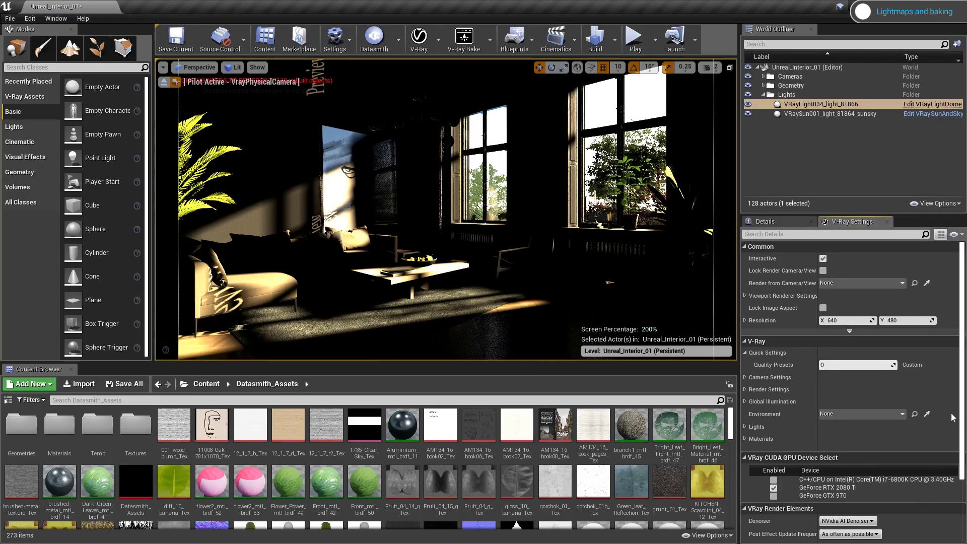
scroll(952, 417, down, 3)
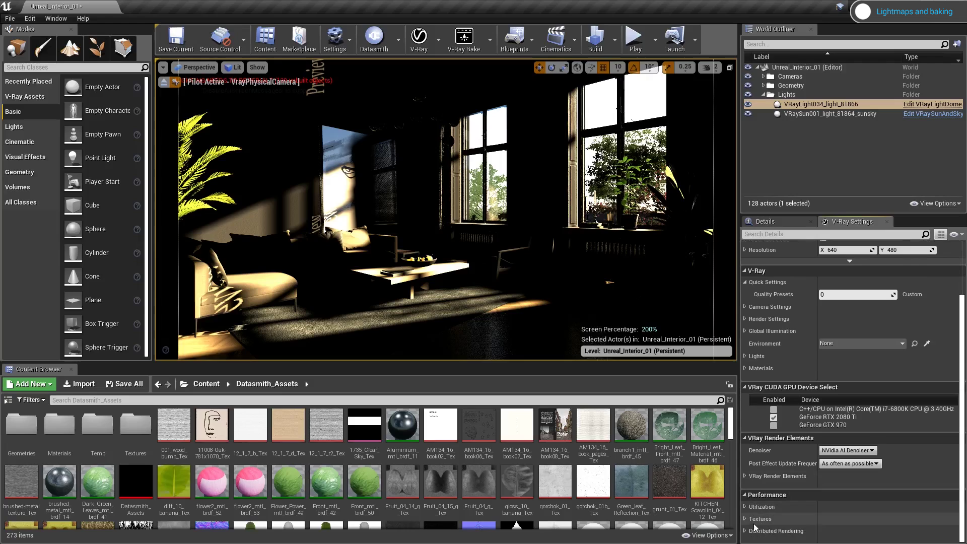
click(755, 529)
scroll(963, 470, down, 2)
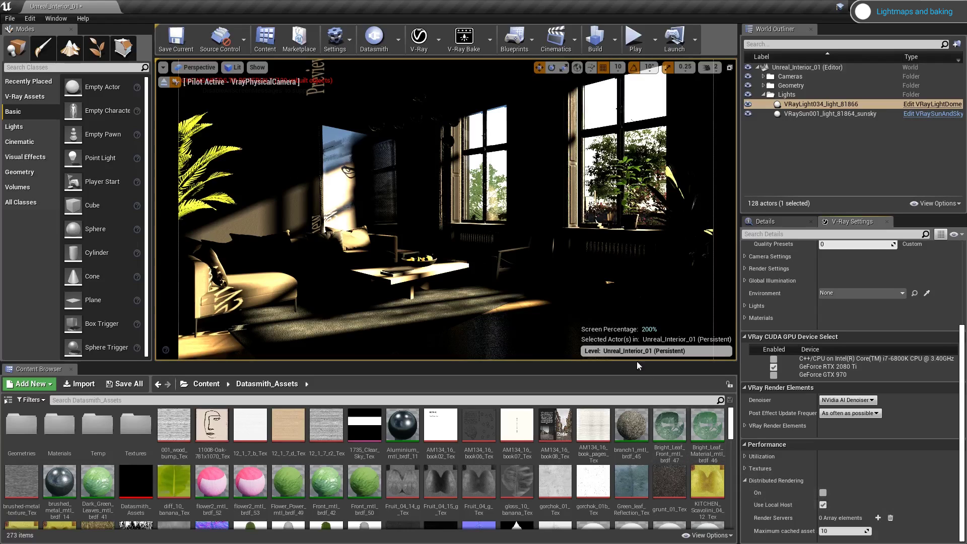
click(465, 46)
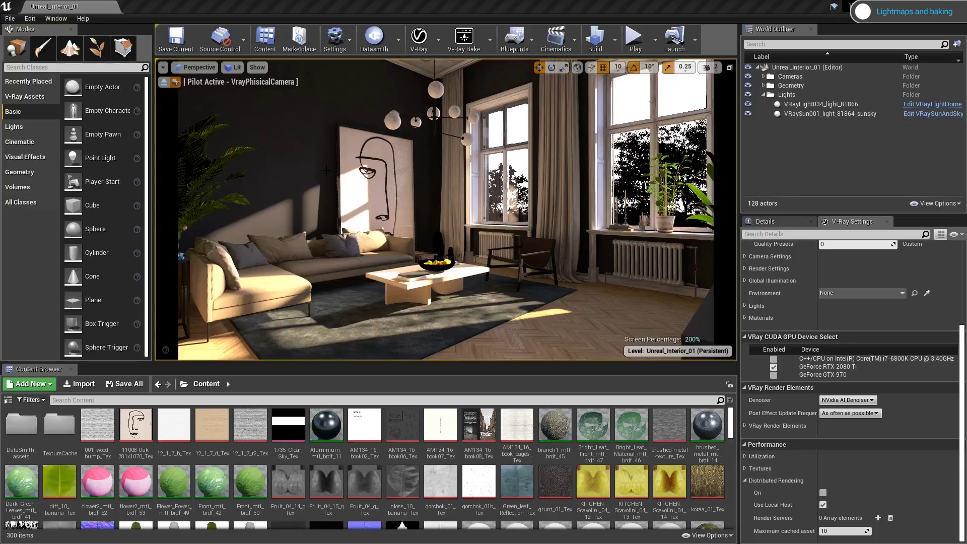
- Stop piloting the camera and turn off Game Settings exposure for the viewport, using an EV100 of 0
click(164, 82)
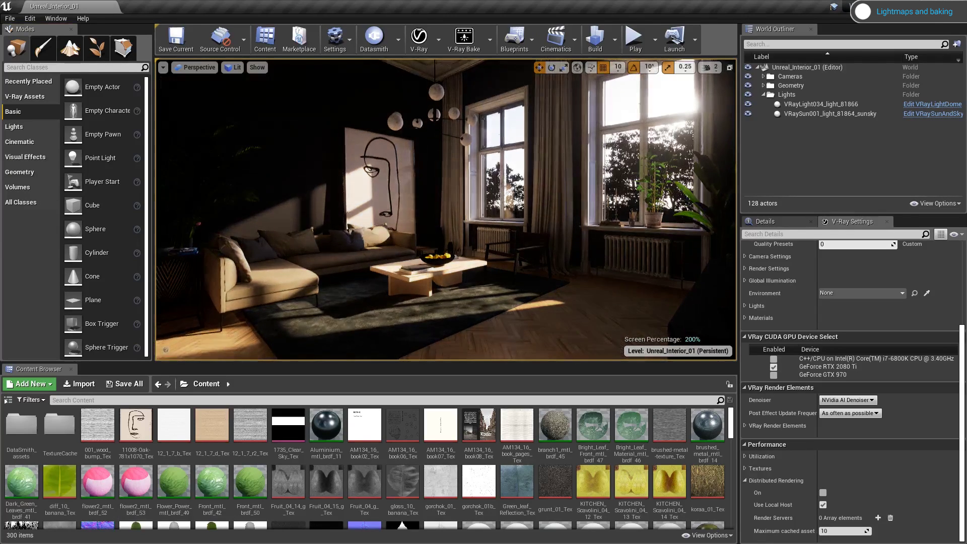
right_drag(445, 209, 430, 226)
click(235, 68)
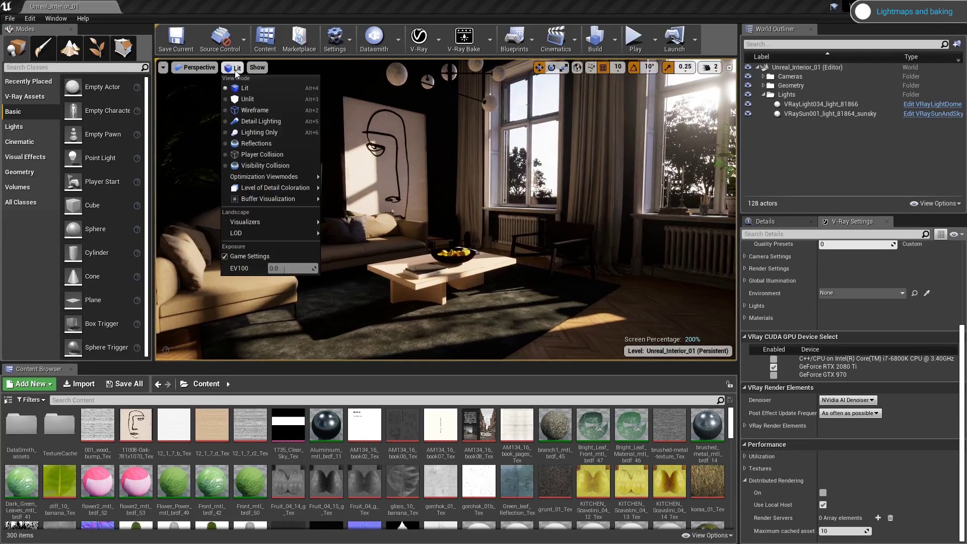
click(224, 256)
click(289, 268)
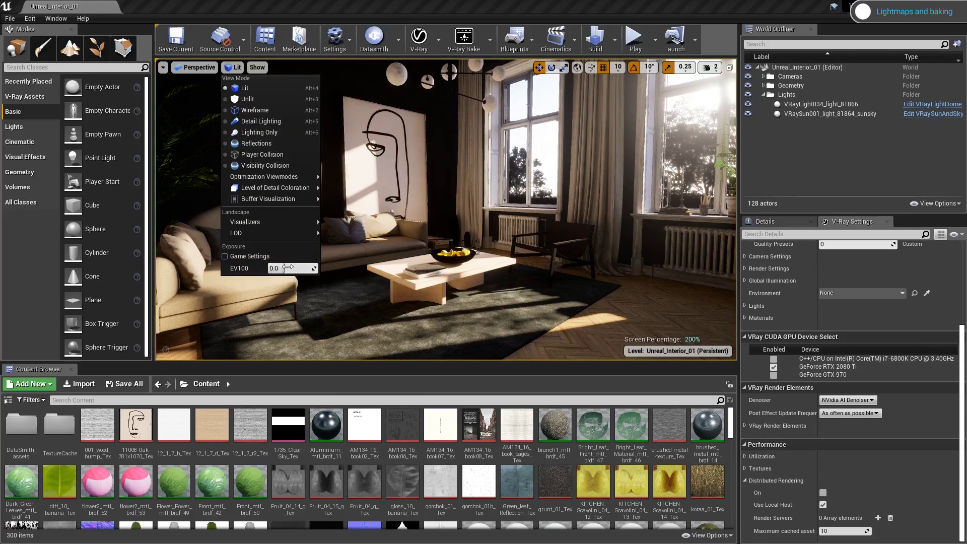
click(469, 6)
- Show the baked scene in Lighting Only mode and set the viewport camera speed to 1
right_drag(489, 243, 559, 292)
click(233, 67)
click(258, 133)
key(w)
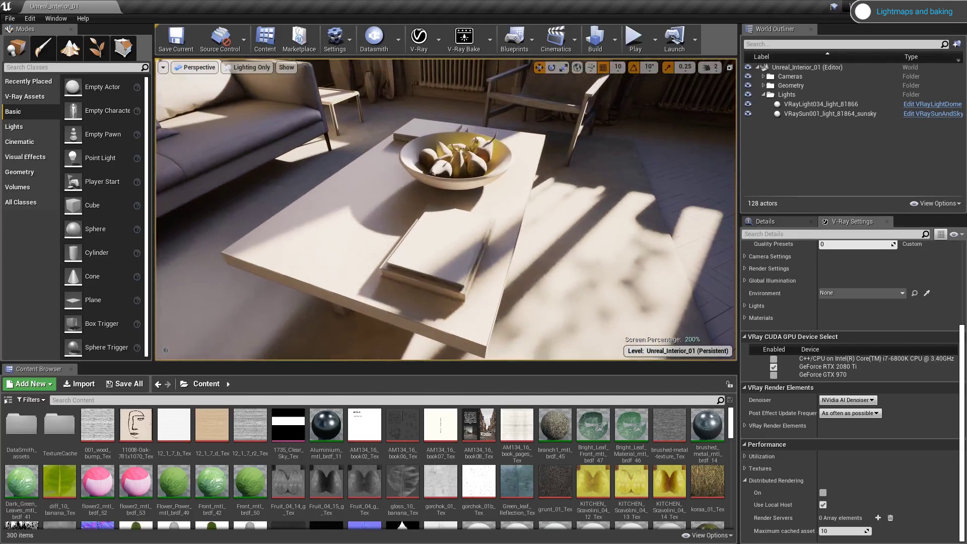
click(709, 68)
click(708, 92)
right_drag(554, 226, 302, 212)
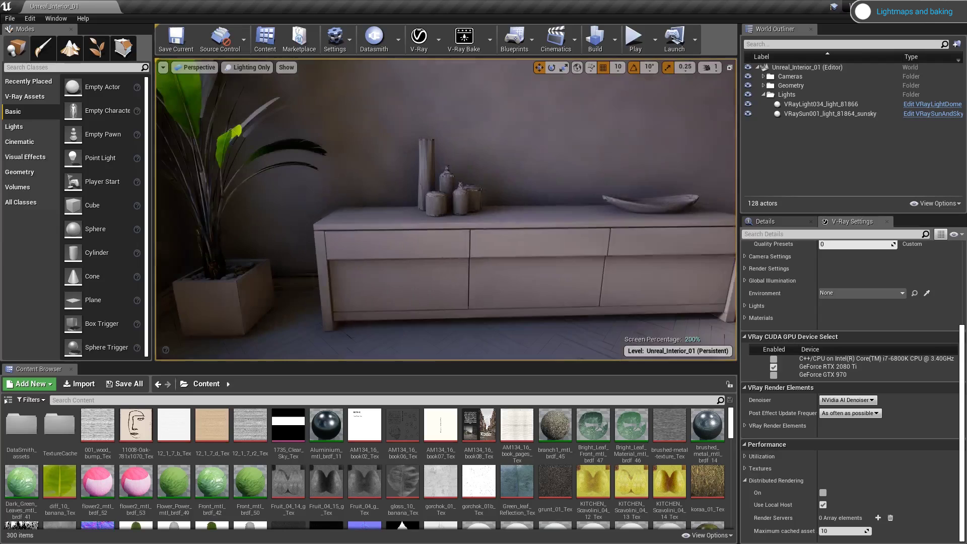
- Examine the baked lighting and light map resolution of the small vases on the sideboard and the lamp's spheres
key(w)
right_drag(445, 209, 443, 272)
click(468, 294)
click(777, 221)
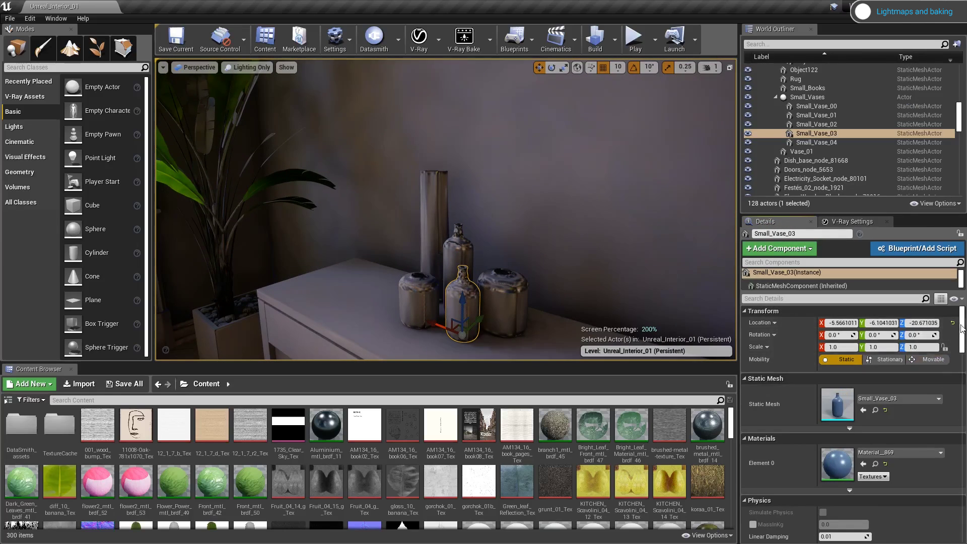
scroll(851, 403, down, 10)
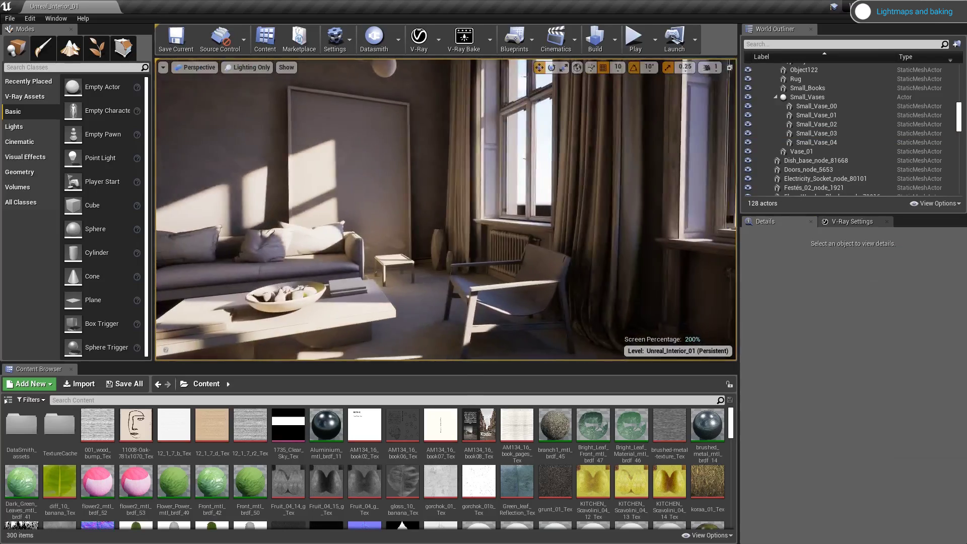
right_drag(524, 224, 569, 249)
click(525, 224)
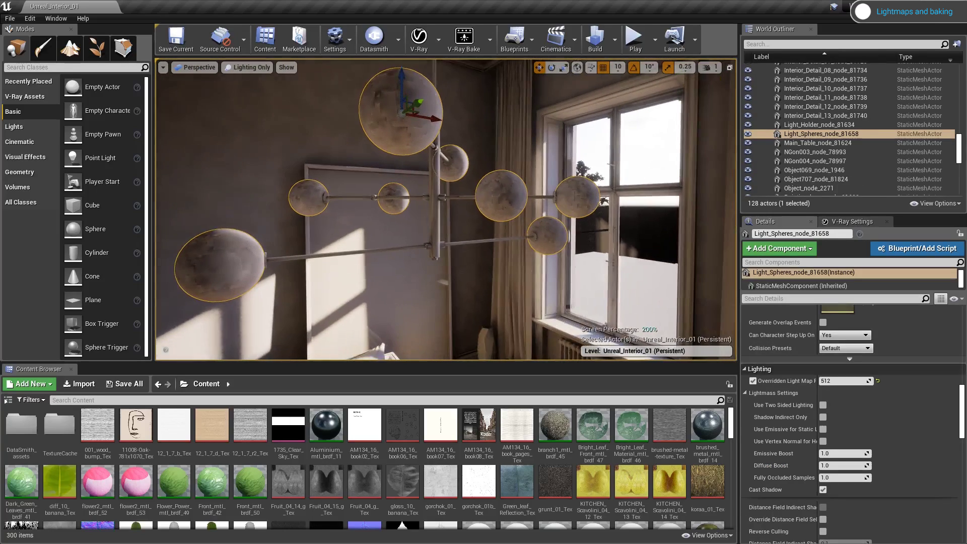
- Examine the baked shading and overridden light map resolution of the room's door, and clear the selection
right_drag(614, 298, 454, 227)
click(481, 272)
click(453, 227)
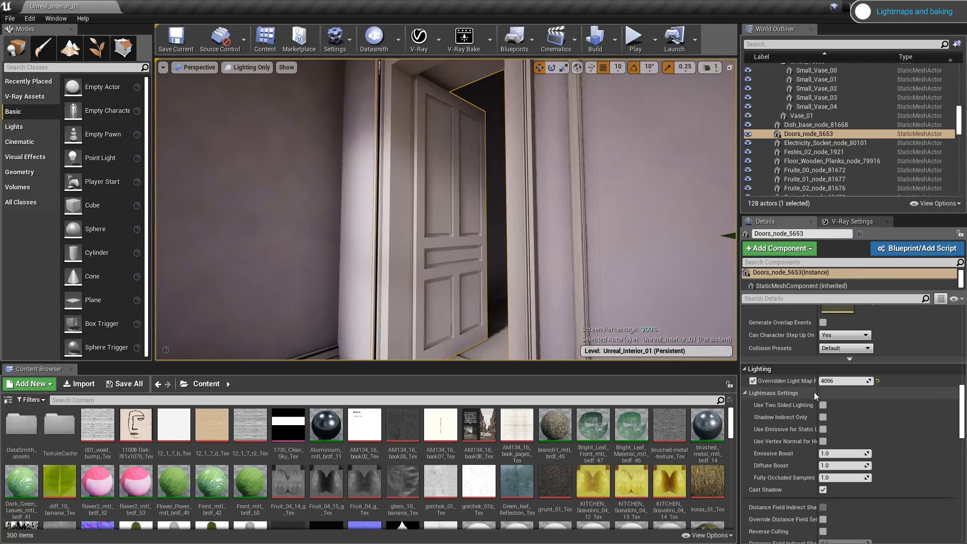
scroll(928, 418, up, 5)
scroll(928, 418, down, 6)
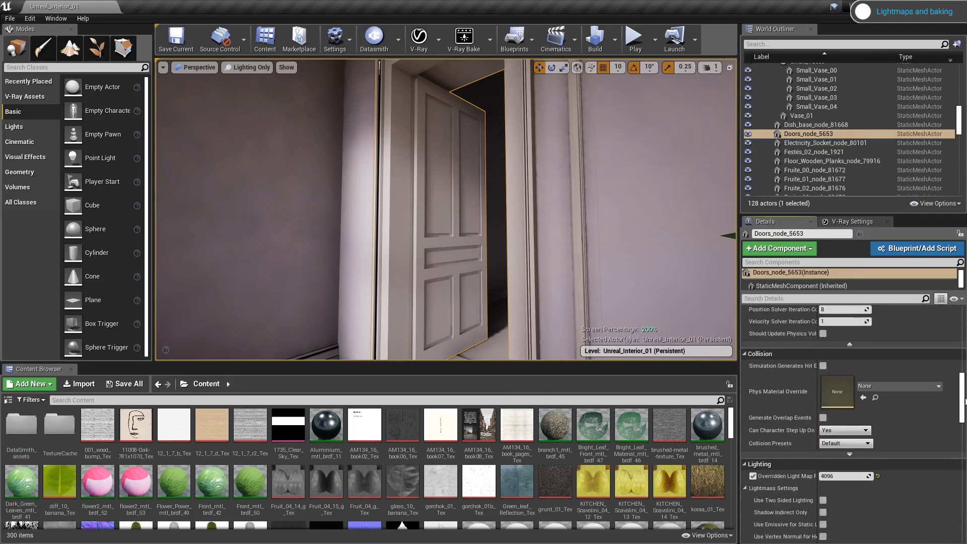
right_drag(554, 227, 680, 227)
key(Escape)
- Inspect the lighting settings of the tree outside the windows and re-enable Game Settings exposure for the viewport
right_drag(446, 227, 655, 231)
right_drag(446, 209, 473, 253)
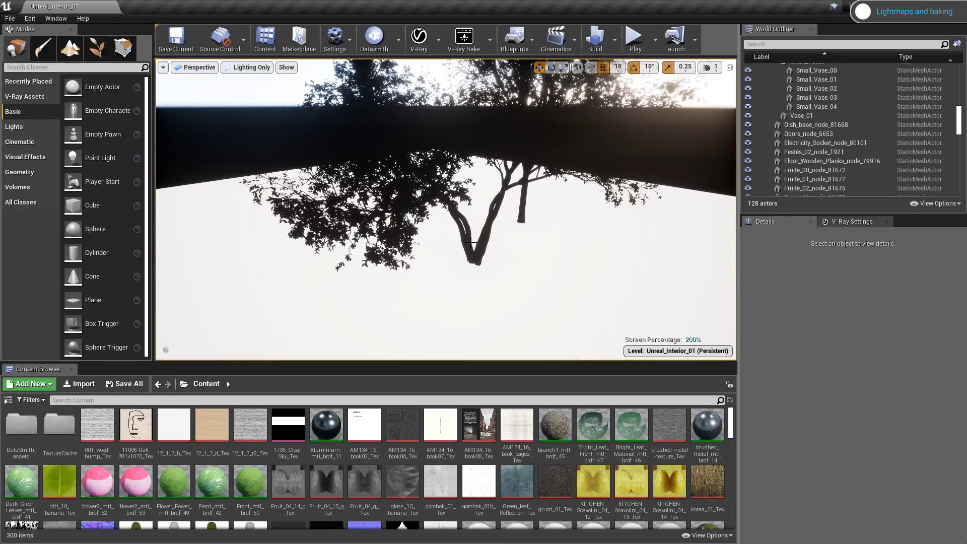
click(466, 232)
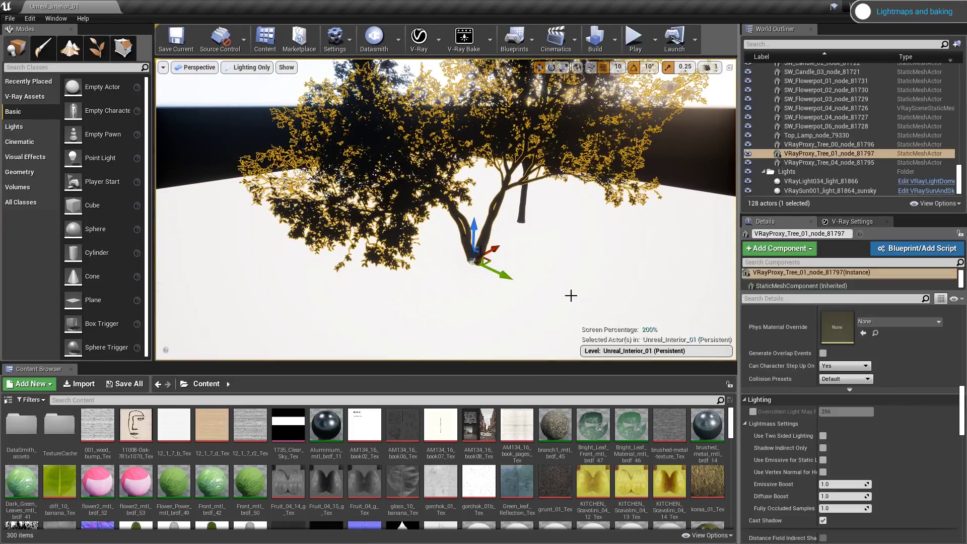
scroll(565, 291, up, 2)
click(247, 67)
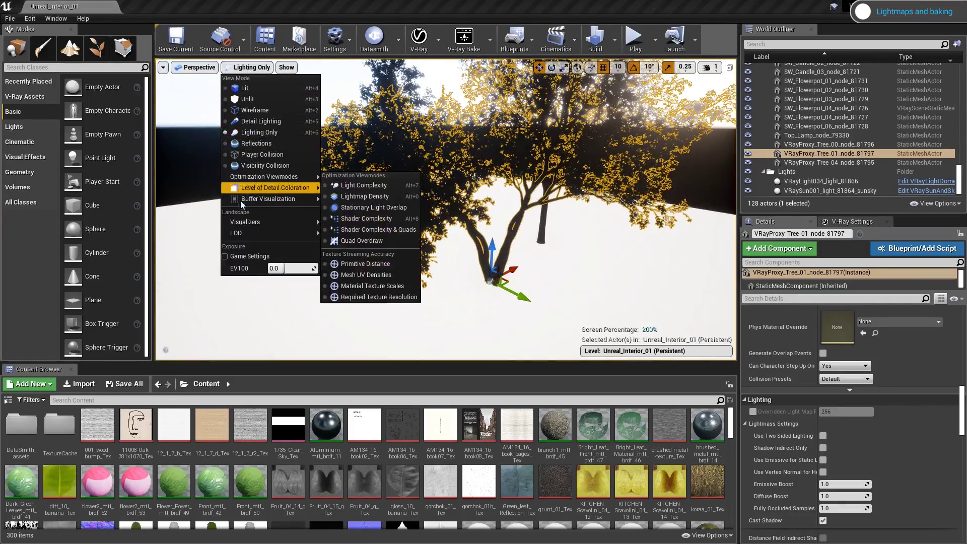
click(225, 257)
click(651, 118)
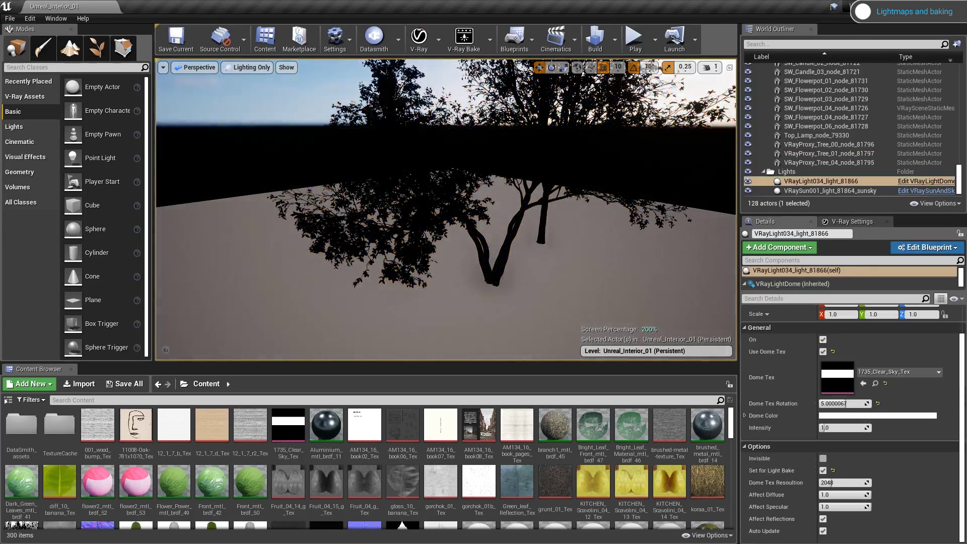
- Place a directional light on the ground near the trees and restrict it to lighting Channel 1, disabling Channel 0
click(15, 127)
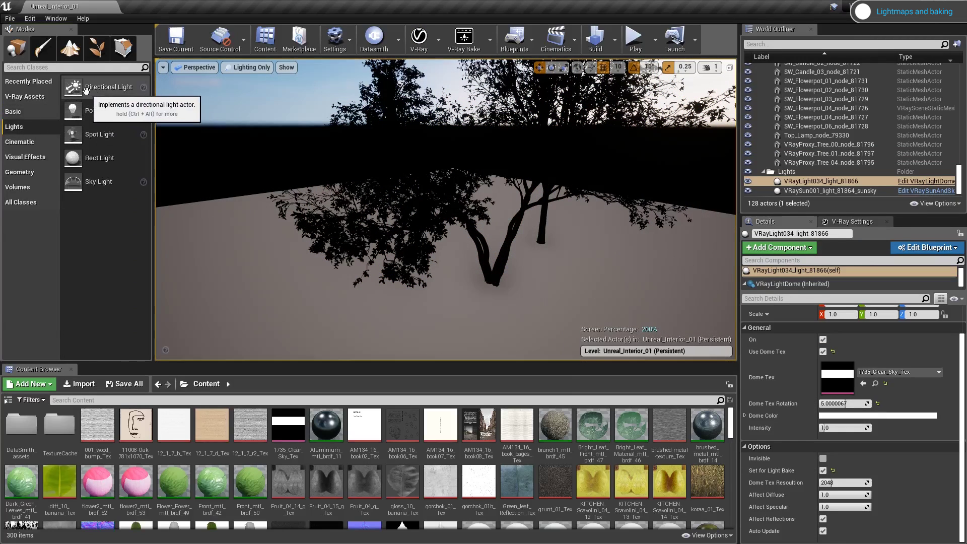
drag(76, 86, 413, 347)
right_drag(413, 348, 544, 342)
drag(961, 334, 961, 370)
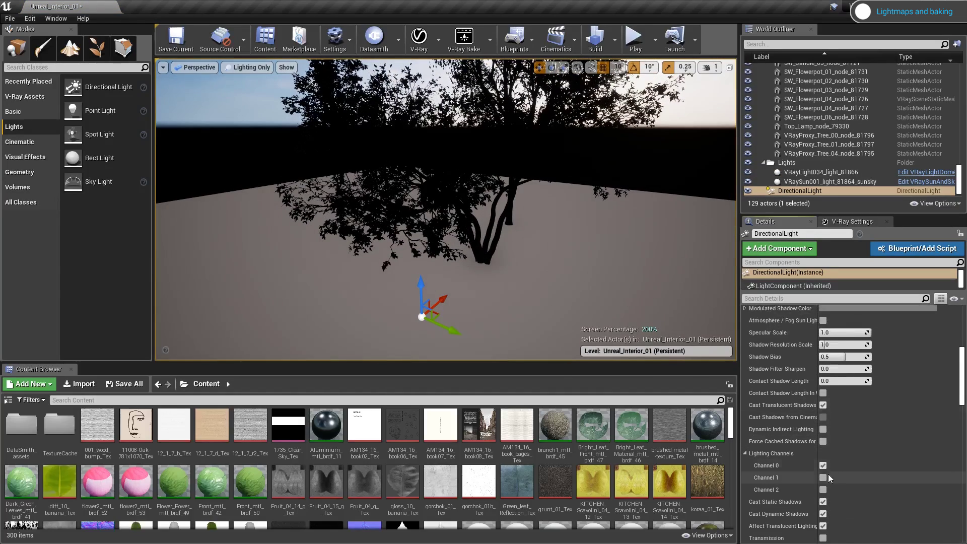
click(823, 477)
click(823, 465)
- Check the lighting channels assigned to the three outdoor trees and to the ground
click(490, 248)
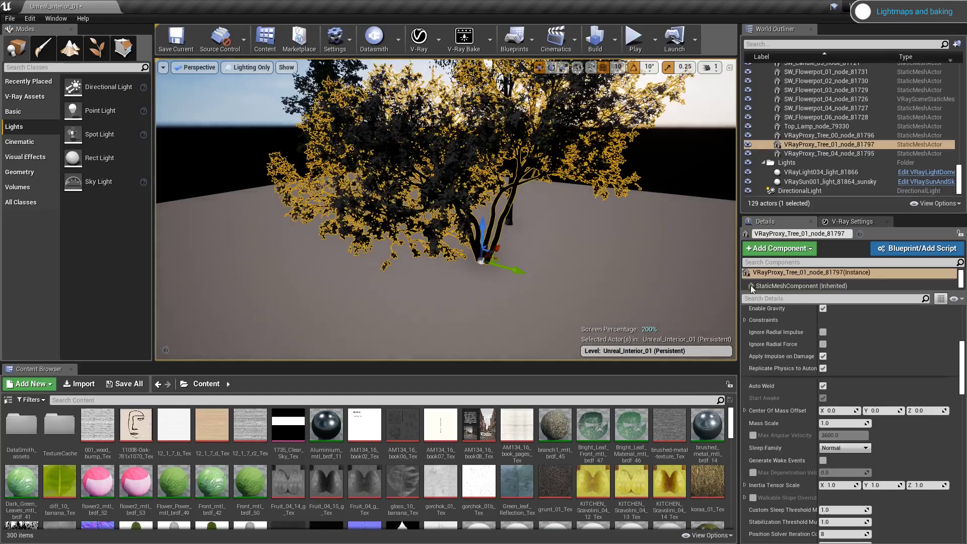
ctrl+click(513, 219)
right_drag(552, 237, 453, 274)
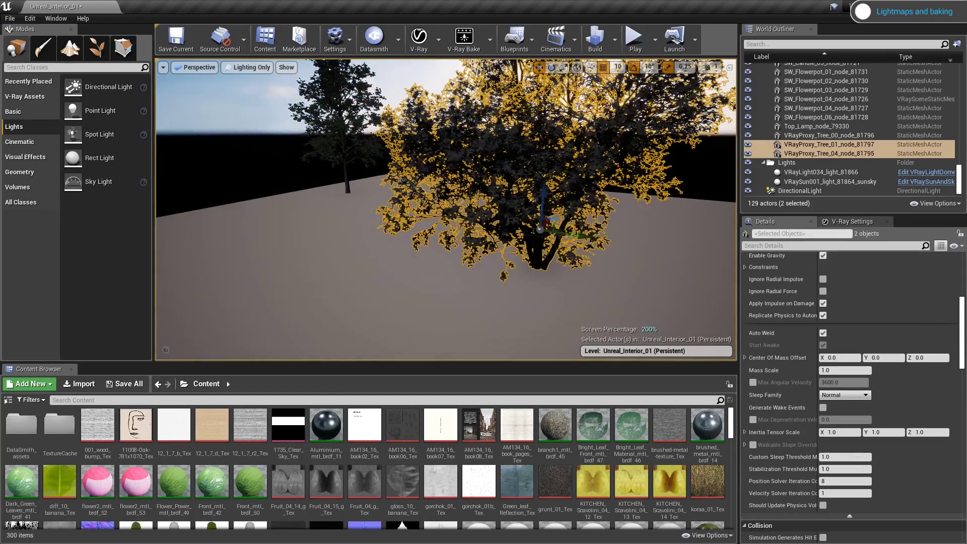
ctrl+click(346, 174)
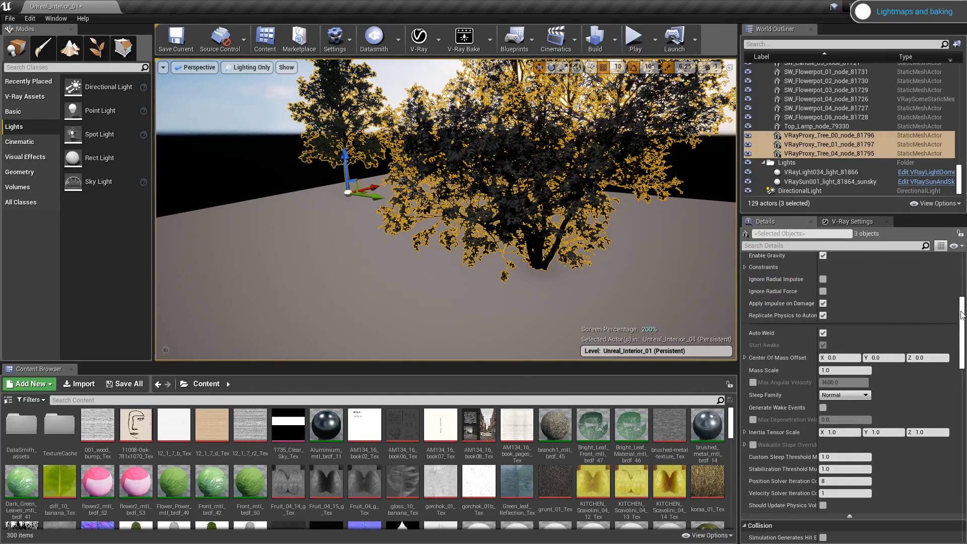
drag(962, 315, 964, 418)
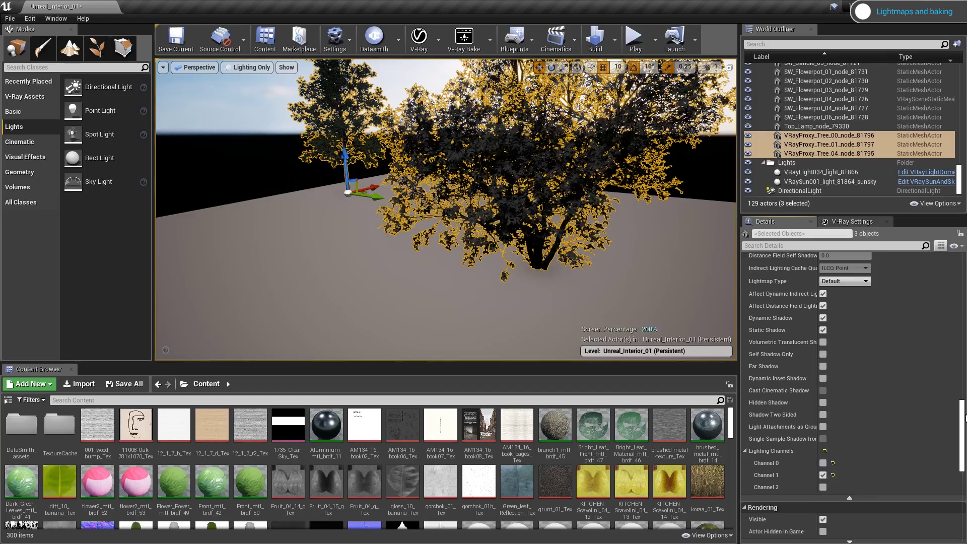
click(823, 476)
click(575, 313)
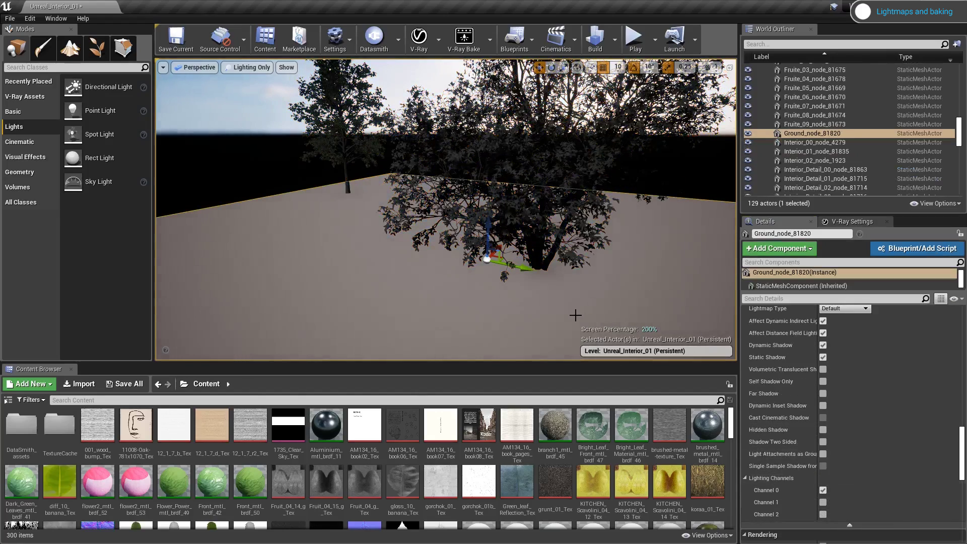
- Make the directional light by the outdoor trees movable and set its intensity to about 24.5 lux
key(g)
click(521, 324)
key(g)
alt+drag(520, 323, 492, 313)
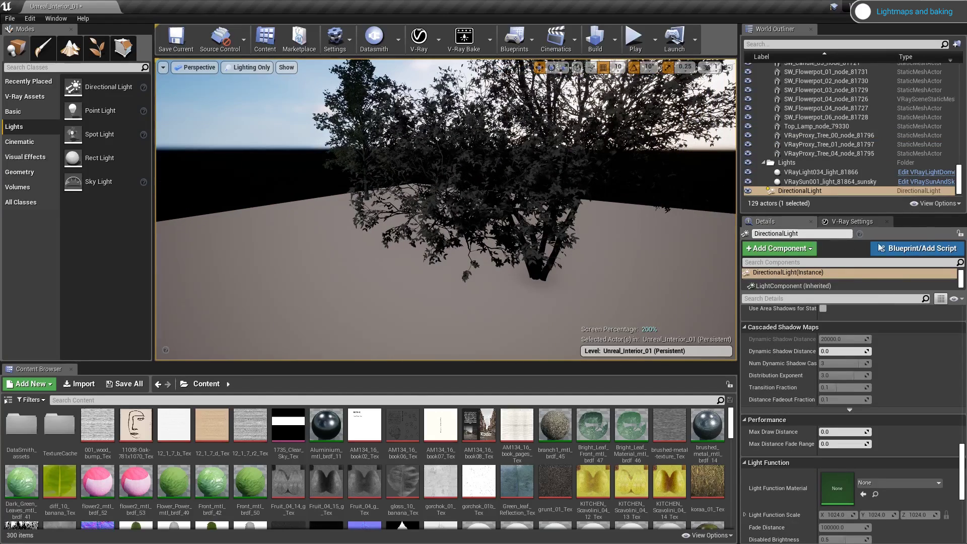
scroll(856, 432, up, 10)
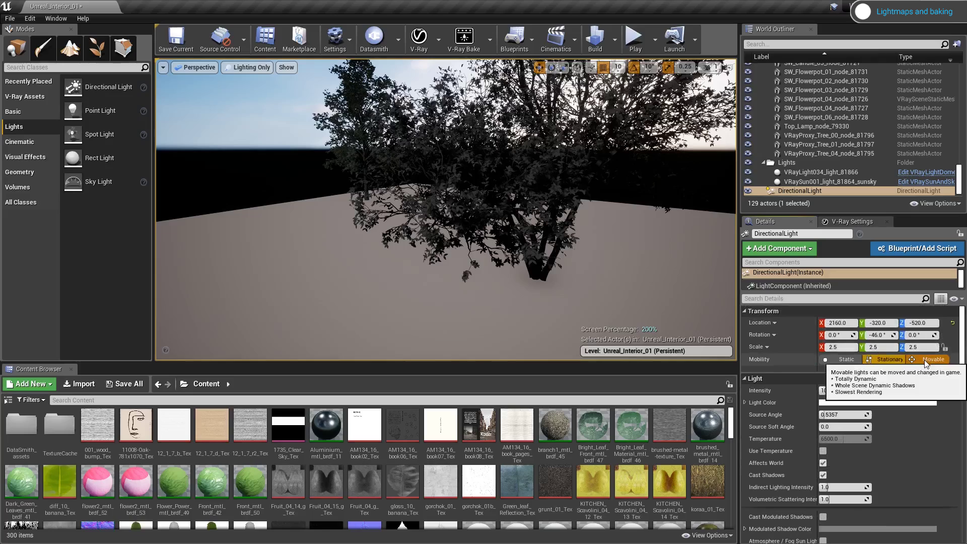
click(925, 361)
click(843, 390)
drag(842, 391, 854, 391)
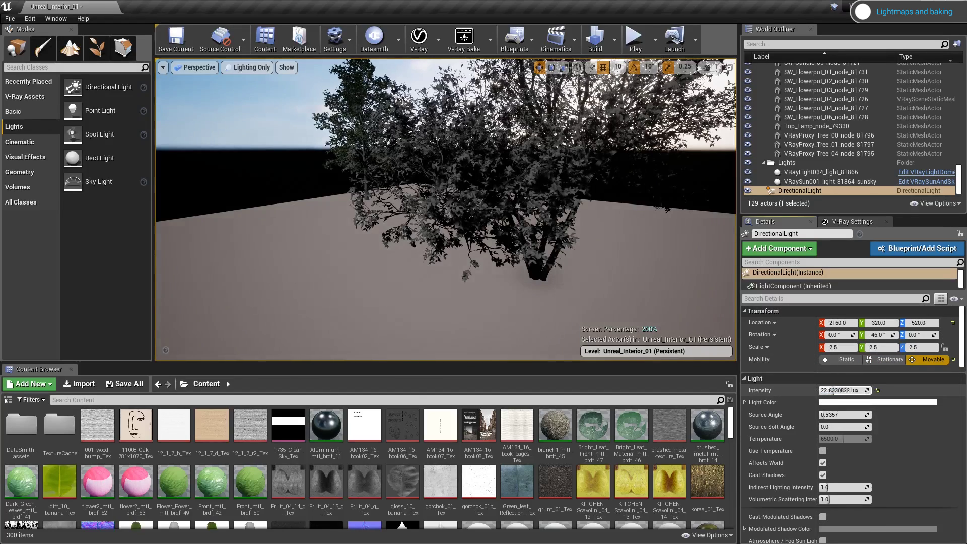
- Display the viewport in Lit mode and view the room through the VrayPhisicalCamera
click(251, 67)
click(246, 83)
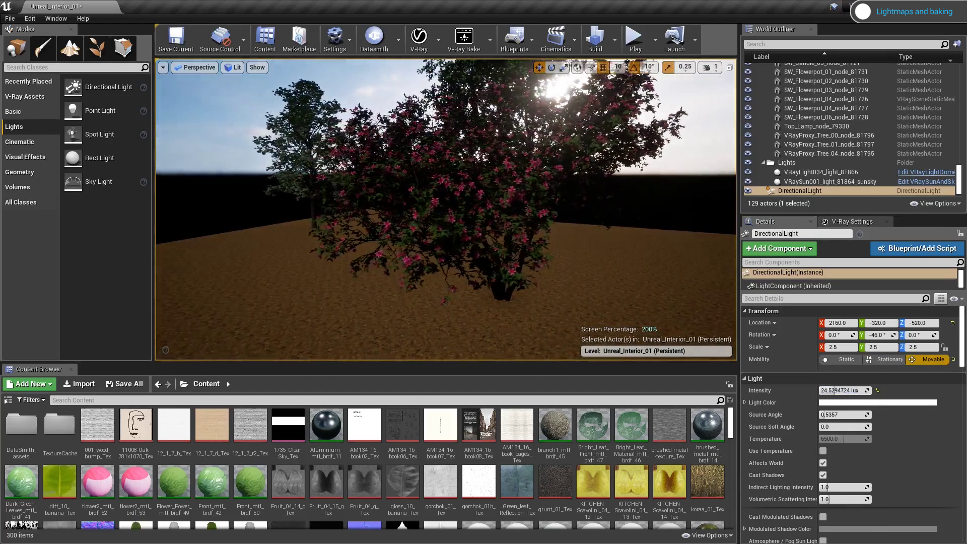
click(196, 67)
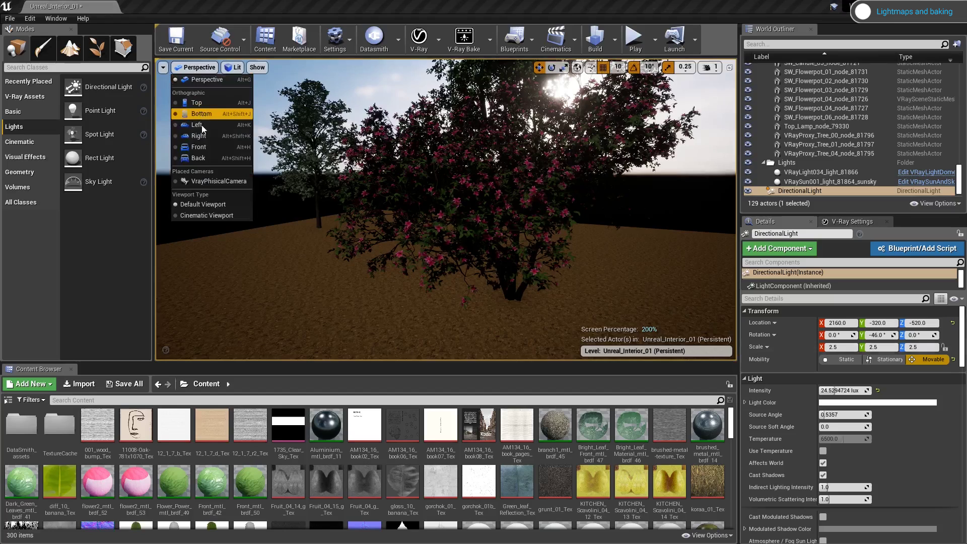
click(219, 181)
- Tint the directional light pale blue, reduce its intensity to about 16.6 lux, and clear the selection
click(878, 403)
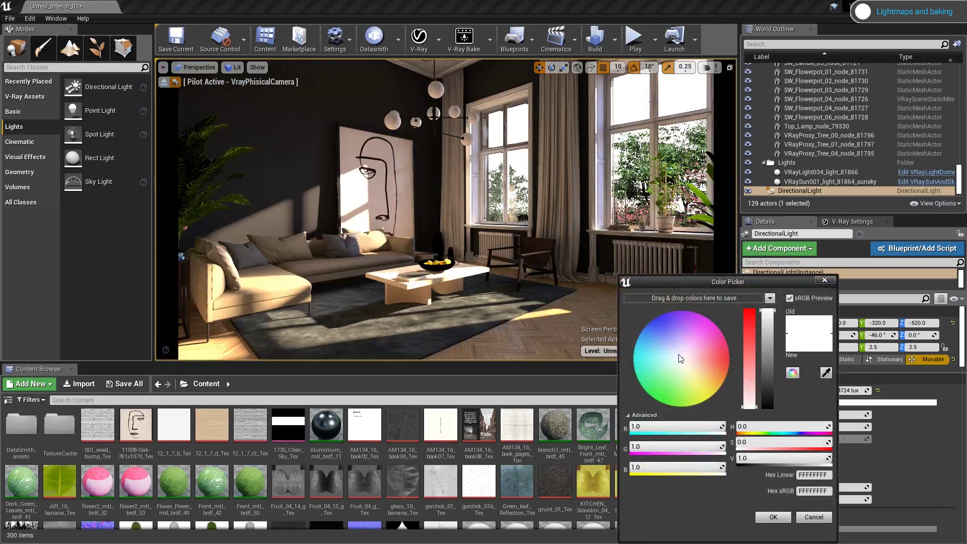
drag(679, 359, 665, 353)
drag(748, 379, 748, 370)
click(768, 314)
click(775, 516)
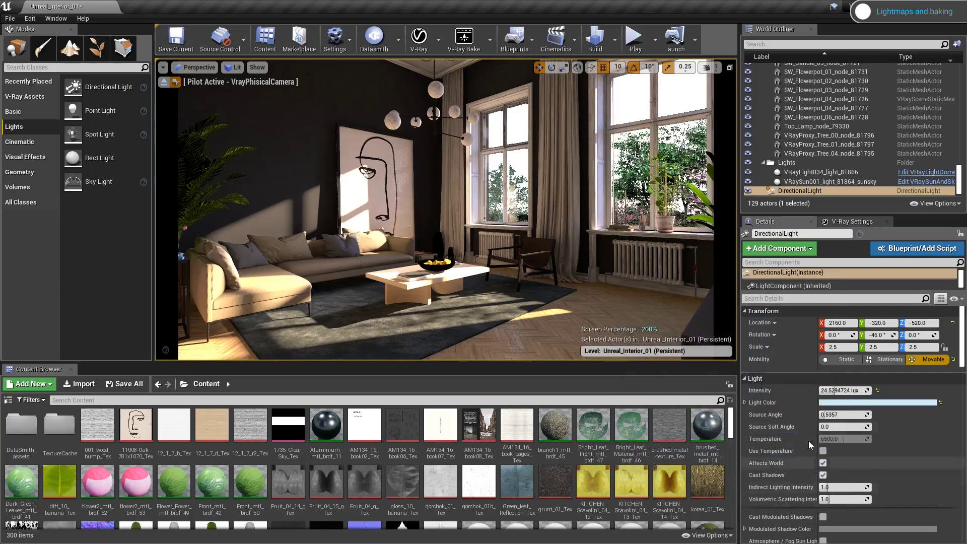
drag(830, 390, 821, 391)
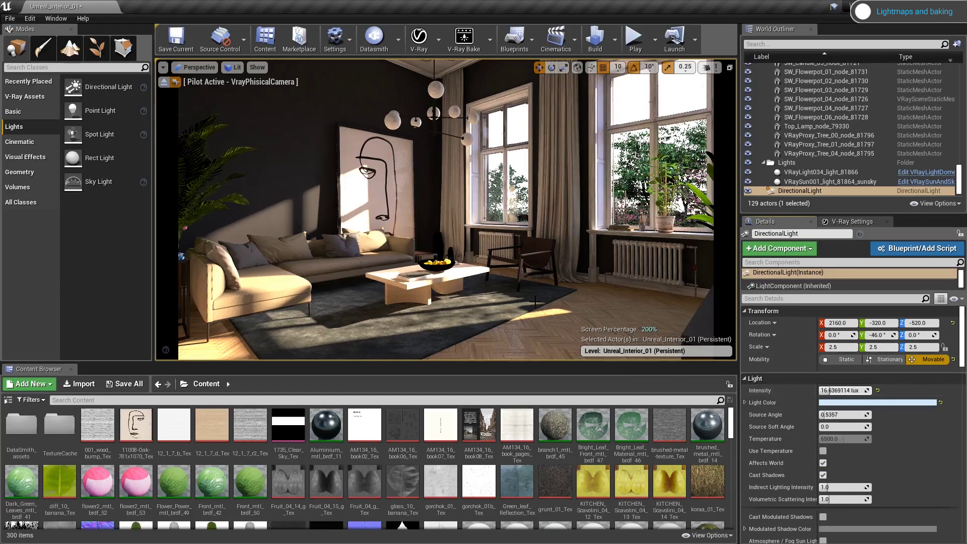
key(Escape)
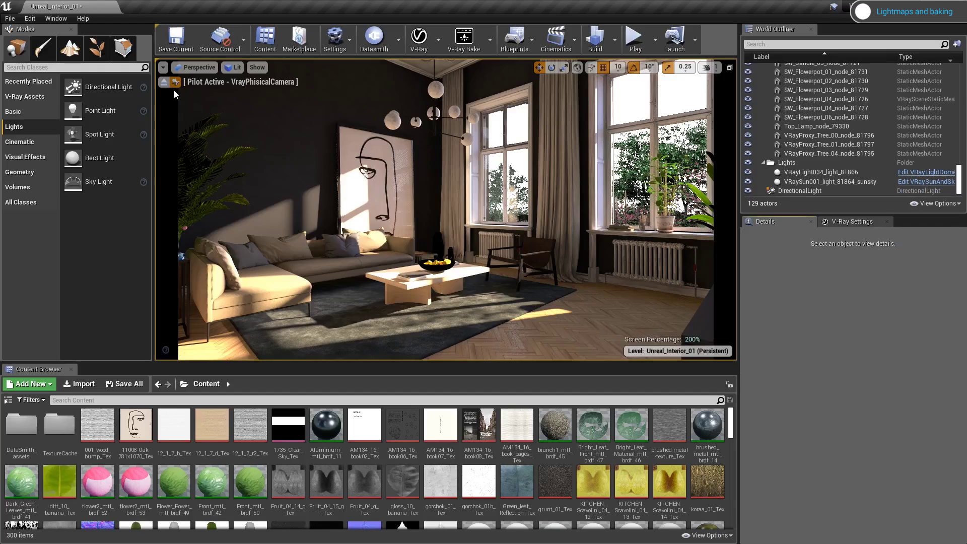
- Stop piloting the camera and display the room freely in Lighting Only mode
click(164, 82)
right_drag(353, 202, 554, 176)
click(233, 67)
click(225, 256)
click(233, 67)
click(262, 133)
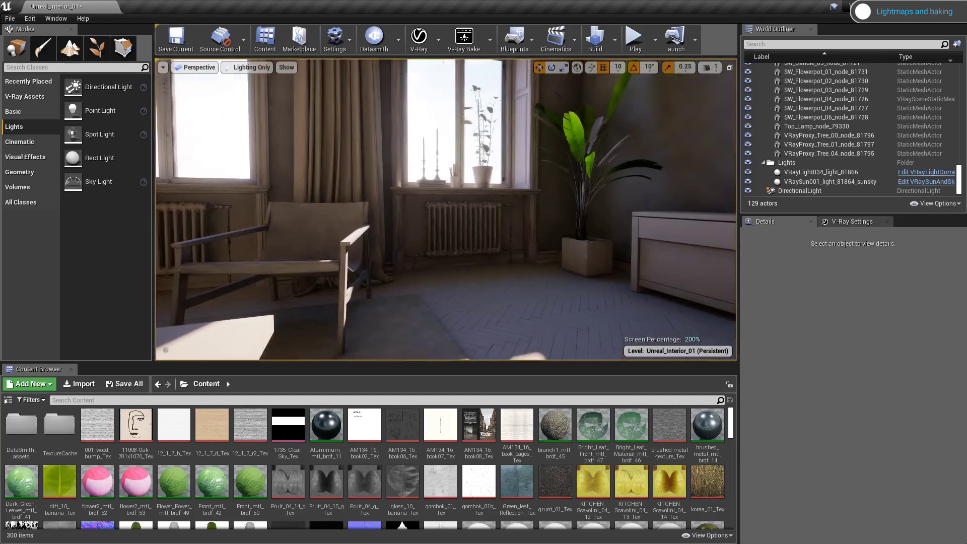
- Set the overridden light map resolution of both radiators under the windows to 1024
click(455, 205)
right_drag(469, 222, 474, 227)
ctrl+click(350, 194)
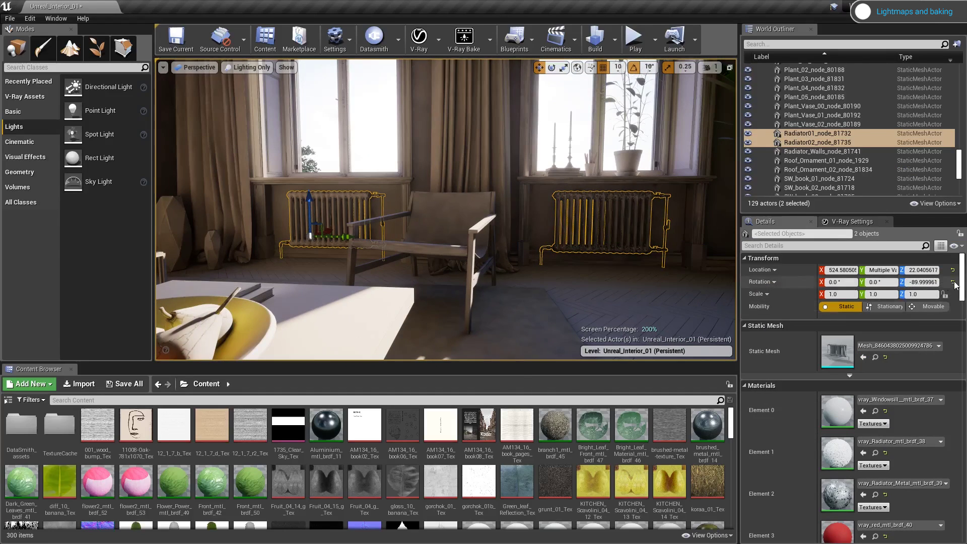
scroll(846, 403, down, 10)
click(842, 431)
text(1024)
key(Return)
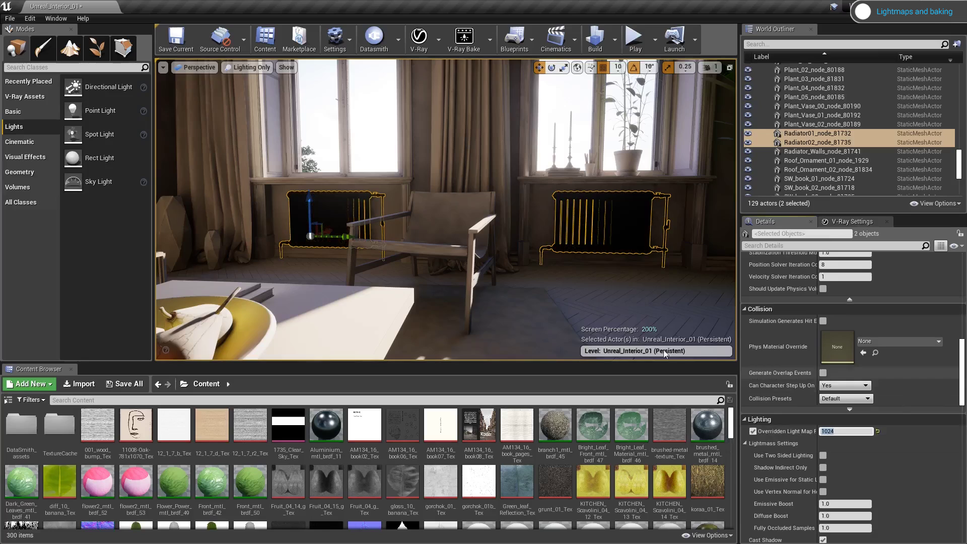
click(544, 317)
key(Escape)
- Override the light map resolution of the five small vases on the sideboard with 256
right_drag(544, 302, 691, 313)
right_drag(446, 209, 456, 222)
click(466, 240)
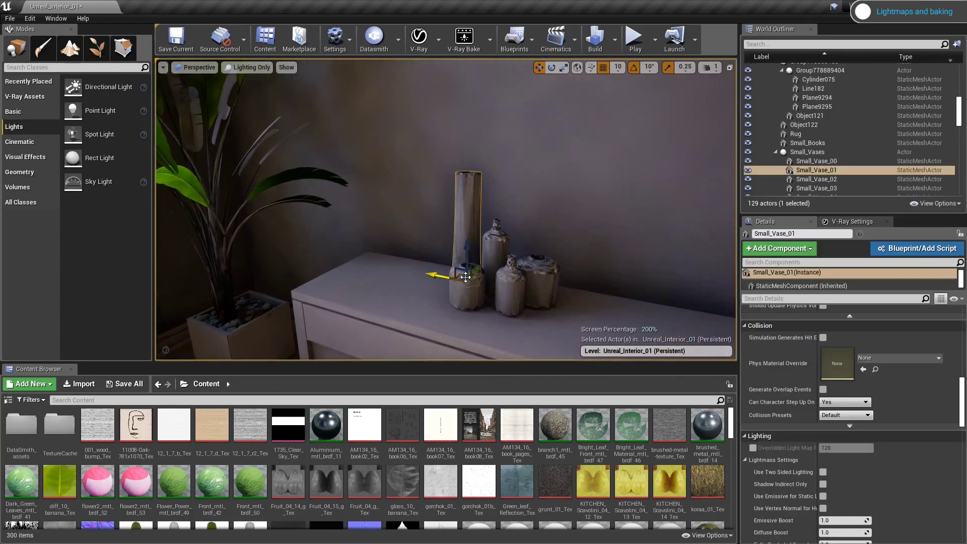
ctrl+click(465, 286)
ctrl+click(496, 252)
ctrl+click(510, 295)
ctrl+click(538, 280)
click(752, 395)
click(845, 395)
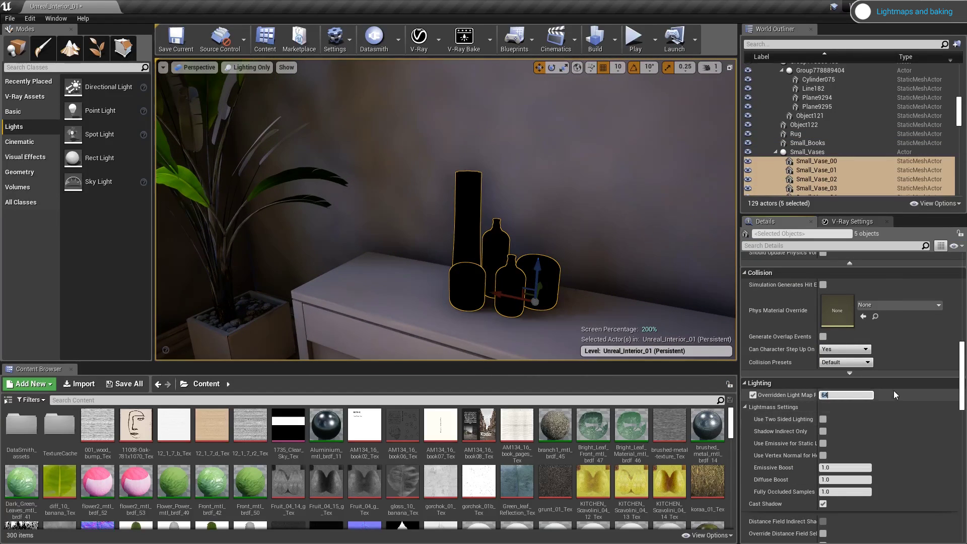
text(256)
key(Return)
- Override the light map resolution of the bowl-shaped vase at the sideboard's end with 256
right_drag(554, 252, 655, 254)
click(501, 242)
click(752, 460)
click(845, 460)
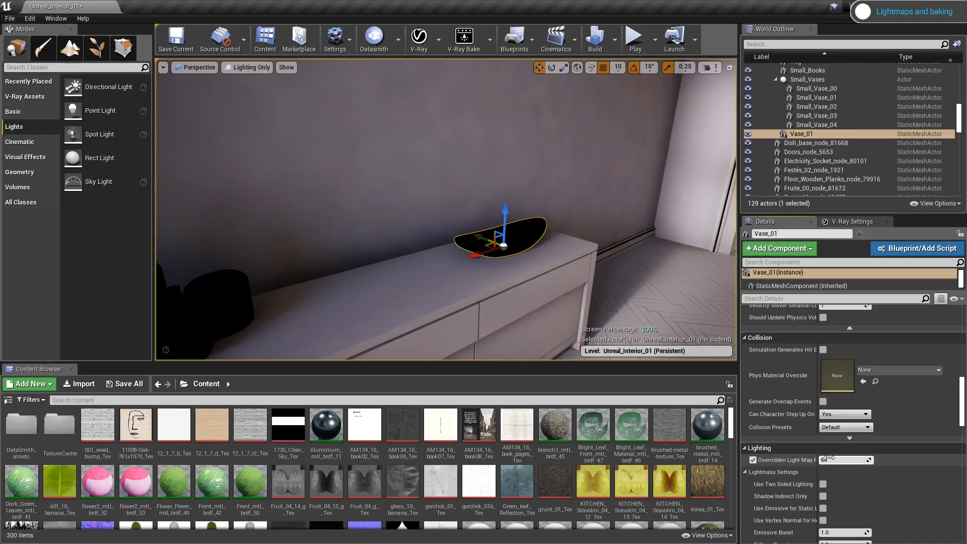
text(256)
key(Return)
right_drag(605, 302, 705, 282)
key(Escape)
- Enable the light map resolution override for the big plant behind the couch
right_drag(468, 212, 468, 186)
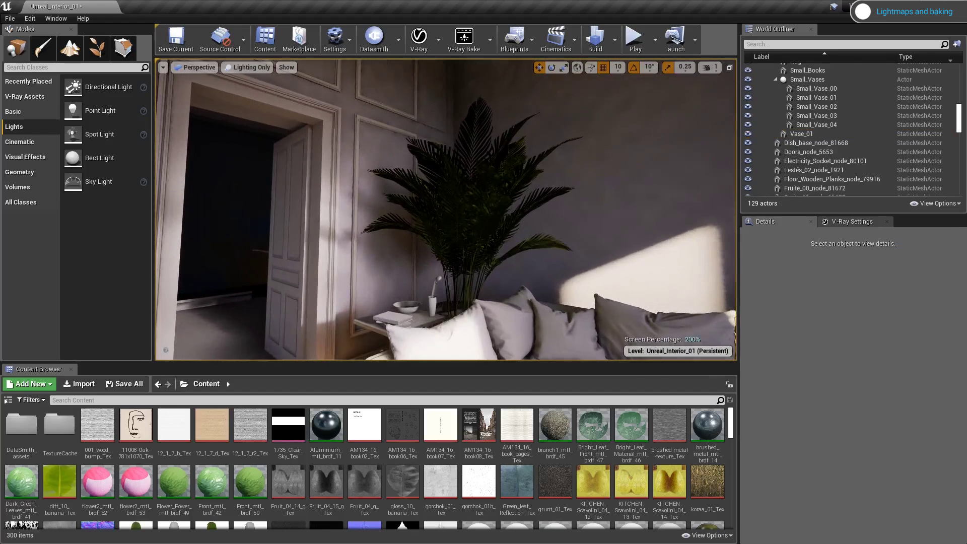
click(469, 212)
click(753, 460)
click(754, 460)
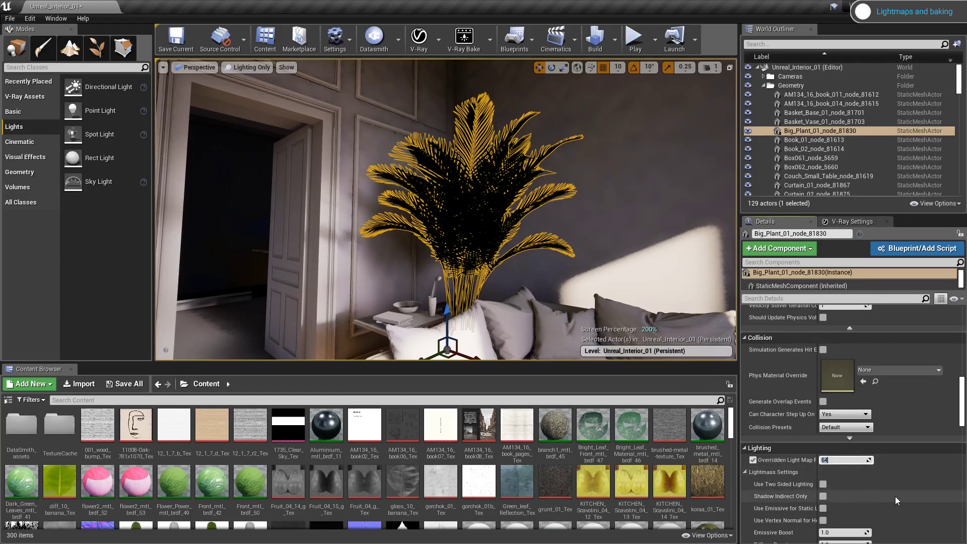
key(Escape)
- Return to the VrayPhisicalCamera view and switch the viewport from Lighting Only to Lit
key(1)
click(196, 67)
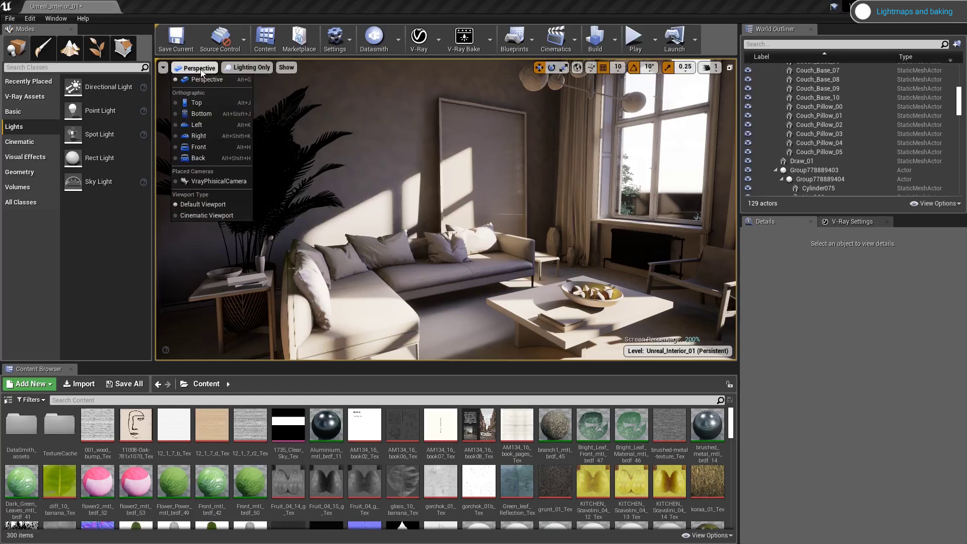
click(214, 180)
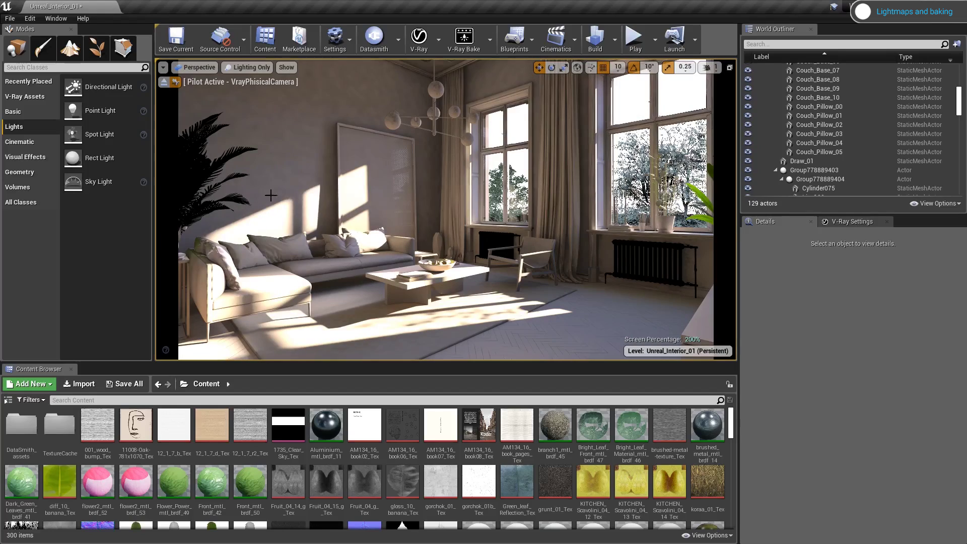
click(249, 67)
click(250, 88)
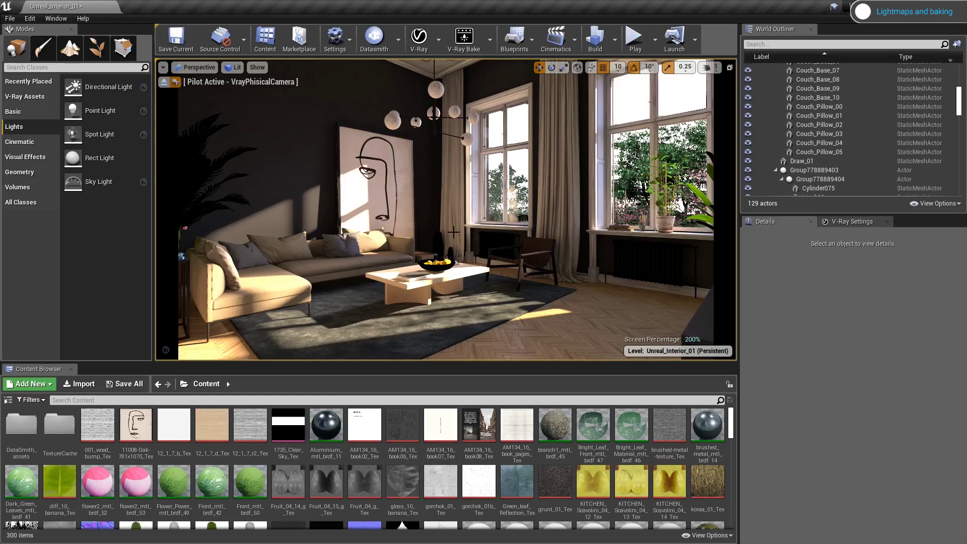
- Set the V-Ray light bake quality to 2 (High) and close the bake settings
click(490, 40)
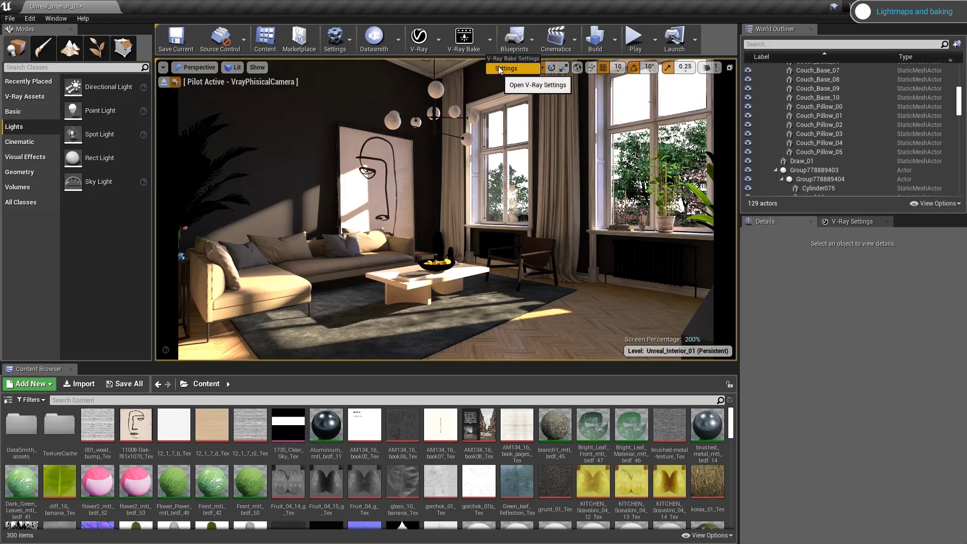
click(498, 65)
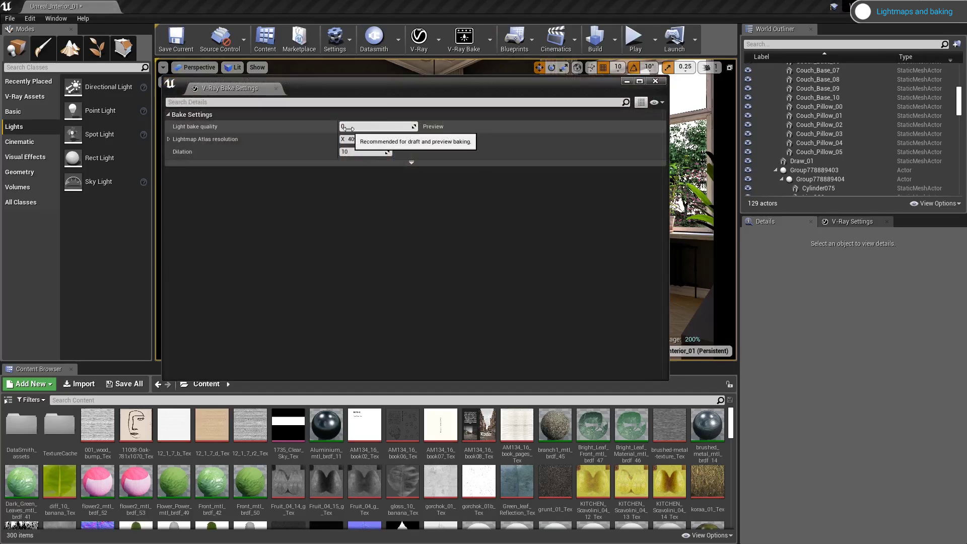
drag(348, 129, 373, 129)
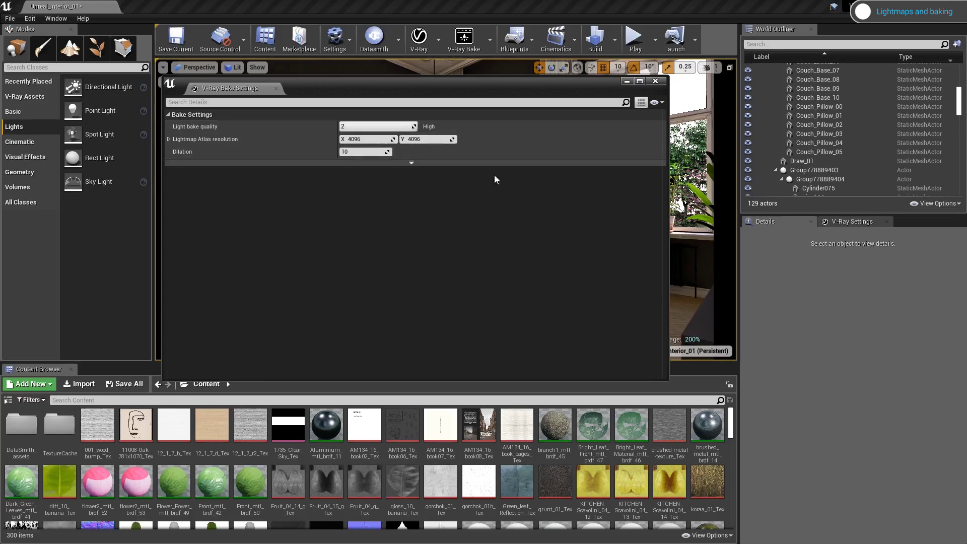
click(656, 81)
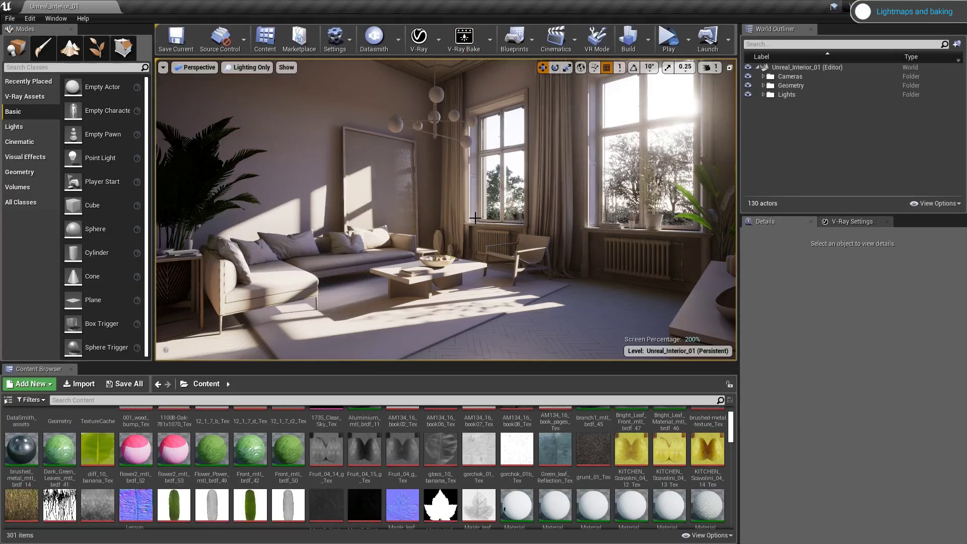
- Examine the baked lighting on the couch, pillows, coffee table and rug, and switch the viewport to Lit mode
drag(475, 217, 458, 191)
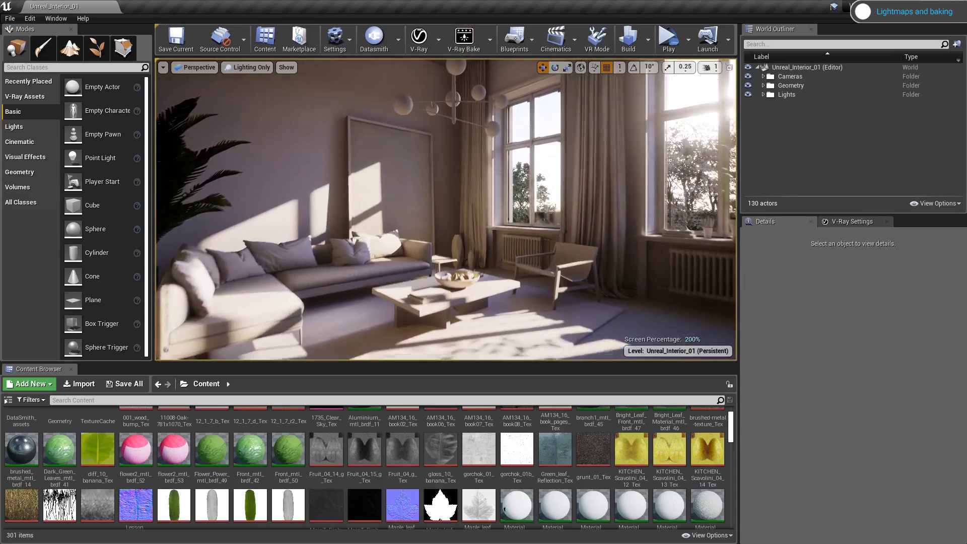
right_drag(459, 191, 395, 148)
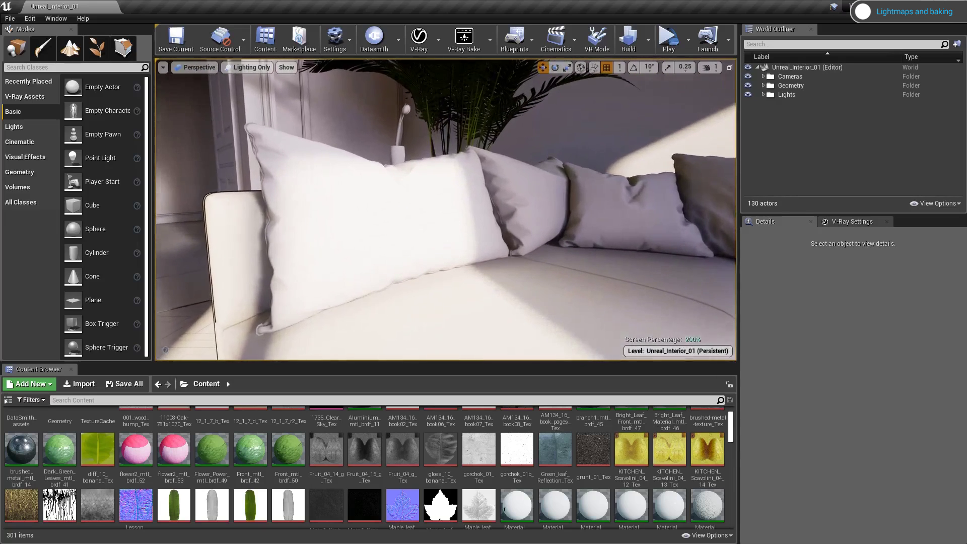
right_drag(479, 167, 333, 162)
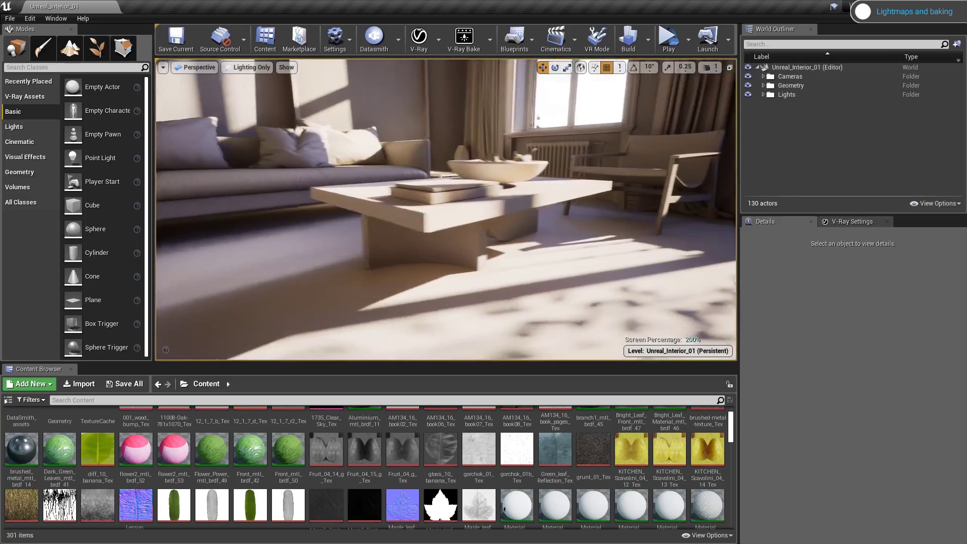
key(w)
right_drag(532, 217, 536, 219)
right_drag(501, 250, 500, 250)
key(w)
right_drag(323, 185, 323, 186)
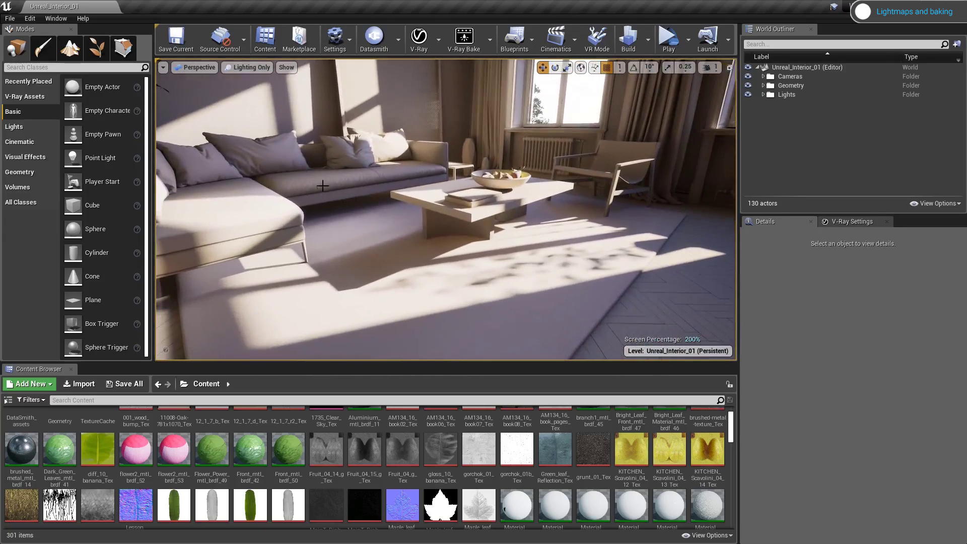
click(251, 69)
click(253, 84)
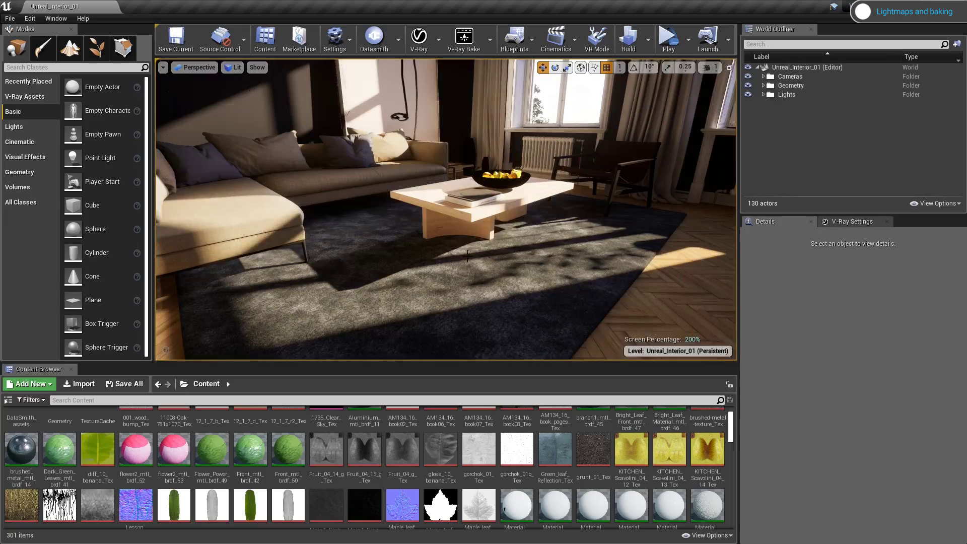